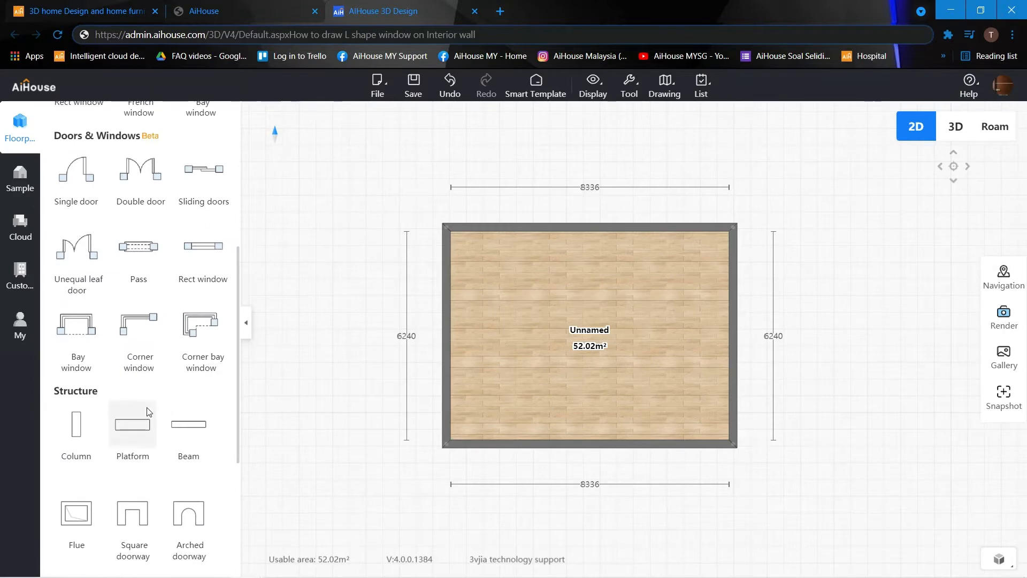
# Place a column from the Structure library inside the room against its upper wall
pyautogui.scroll(-2, 134, 423)
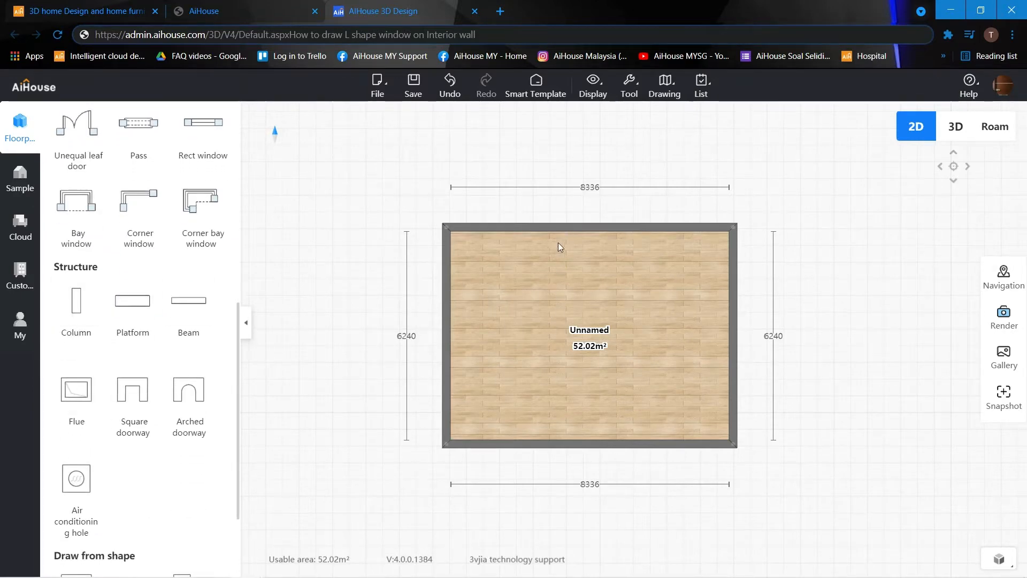
pyautogui.click(72, 310)
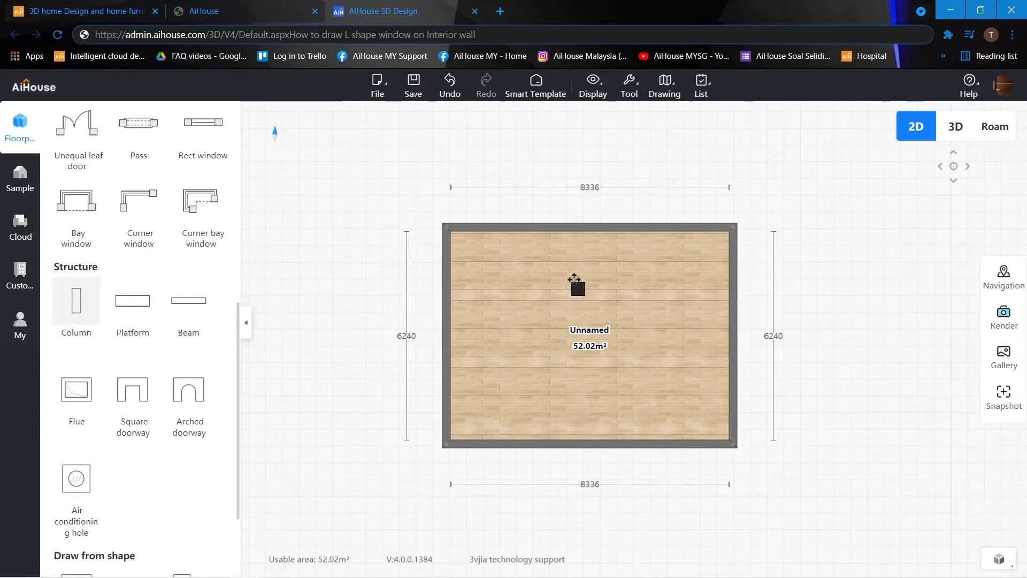
pyautogui.click(556, 237)
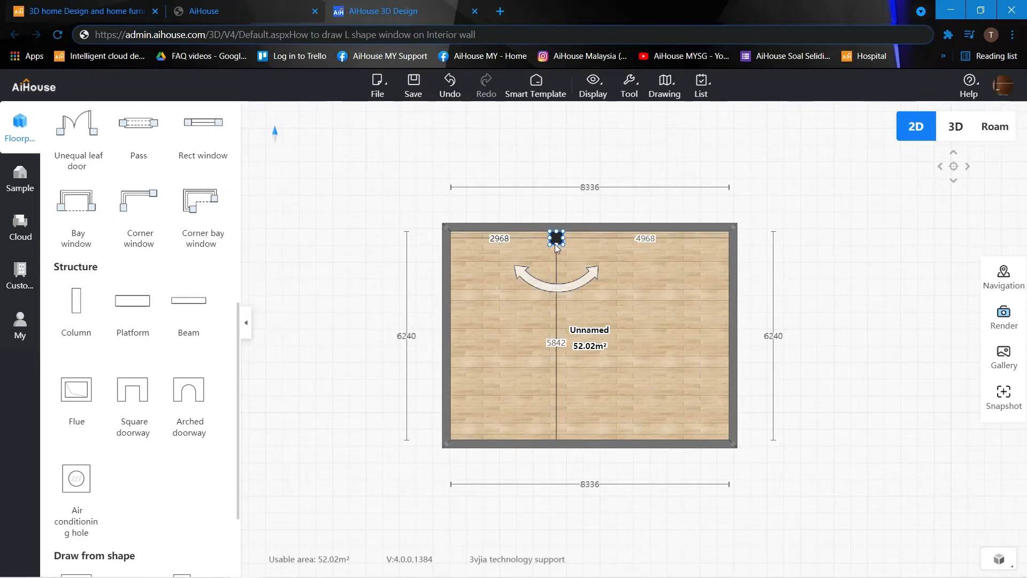
# Resize the column to 150 length, 2150 width and 2800 height, with proportional scaling turned off
pyautogui.click(557, 241)
pyautogui.doubleClick(889, 298)
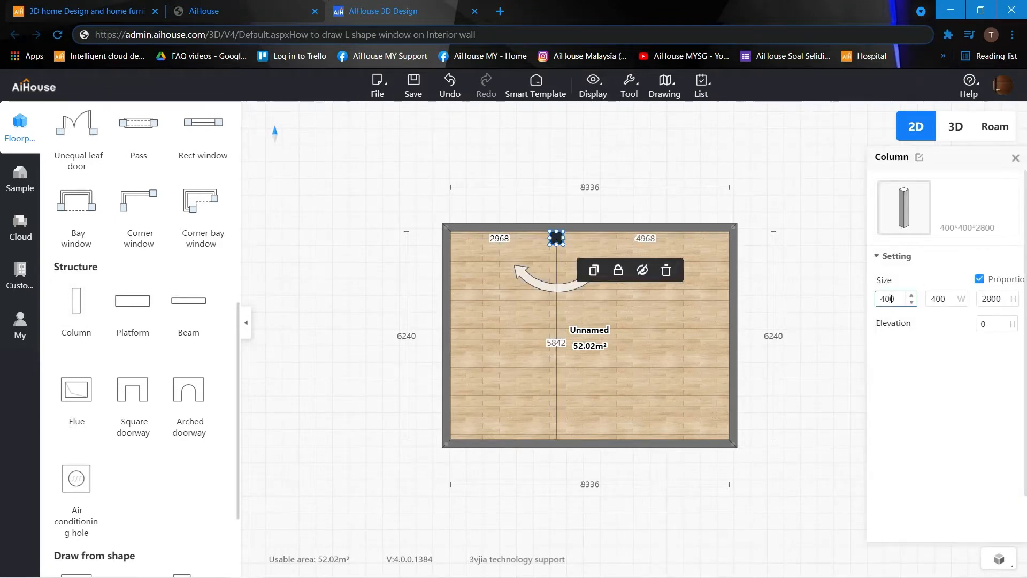
pyautogui.write('150')
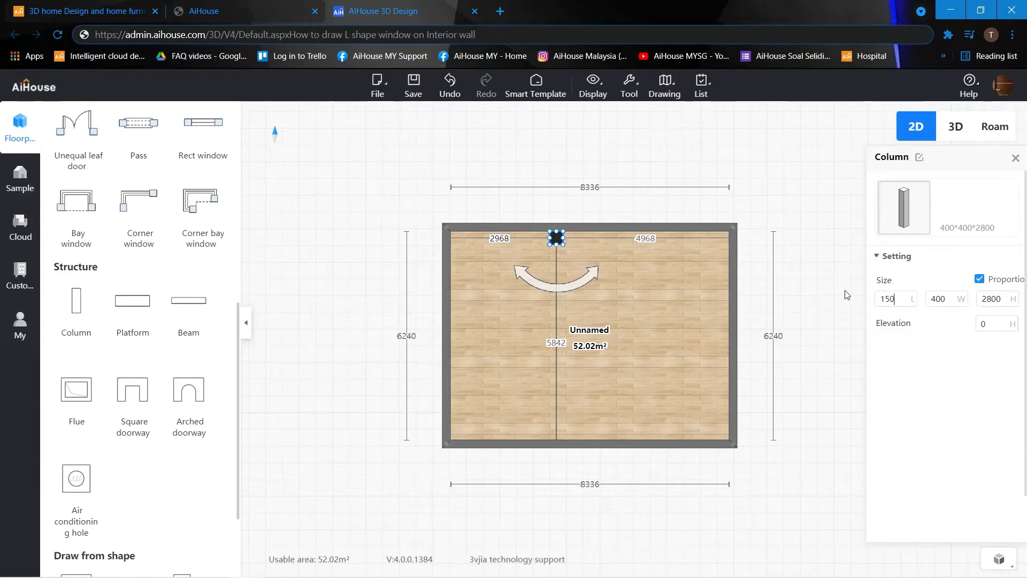
pyautogui.press('Return')
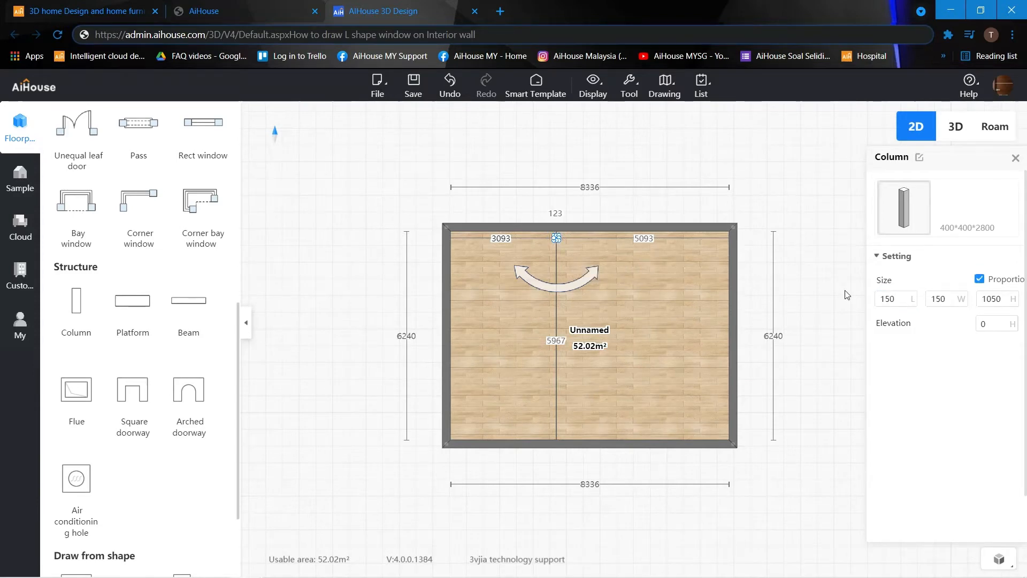
pyautogui.doubleClick(941, 298)
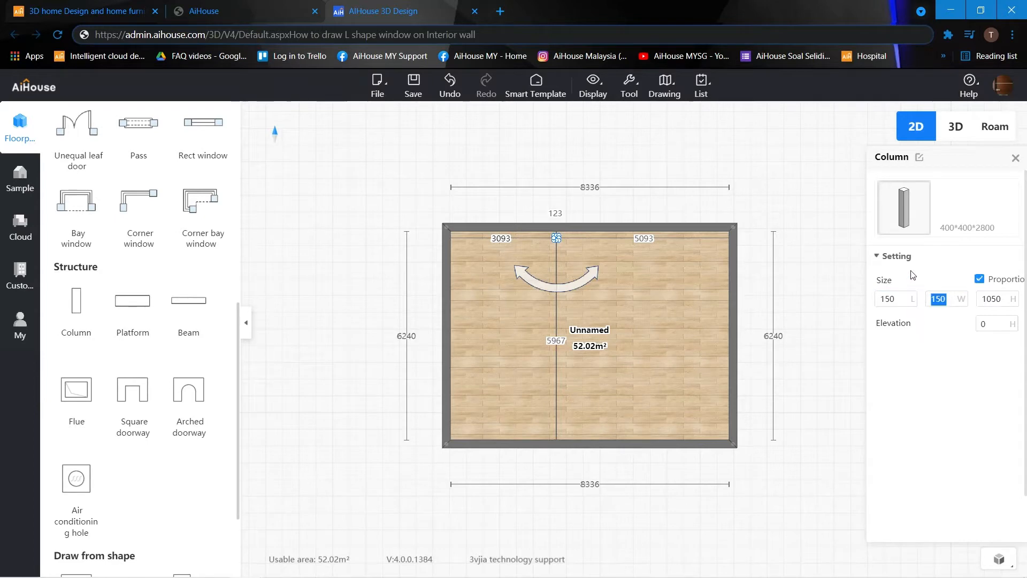
pyautogui.write('2150')
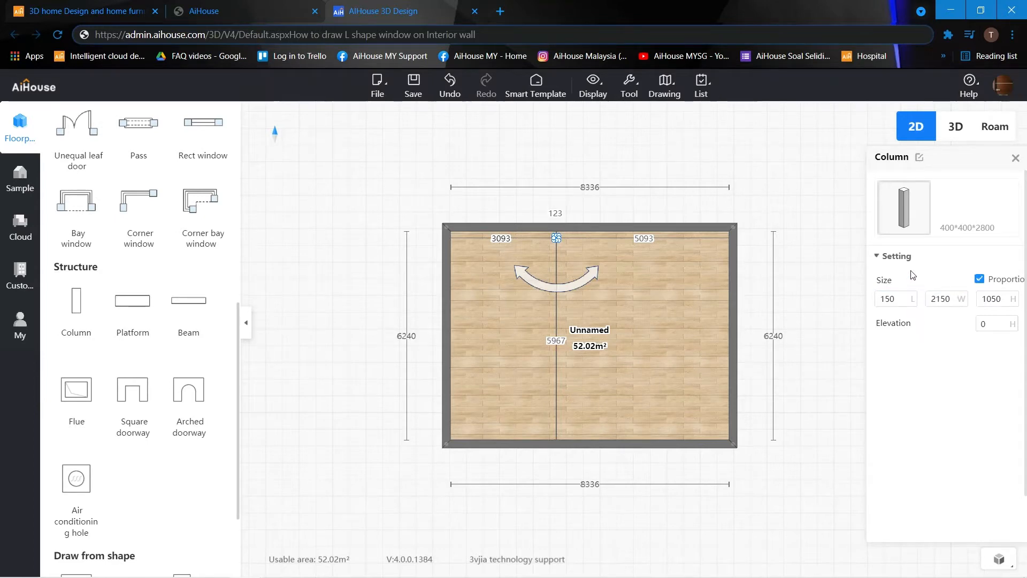
pyautogui.click(981, 280)
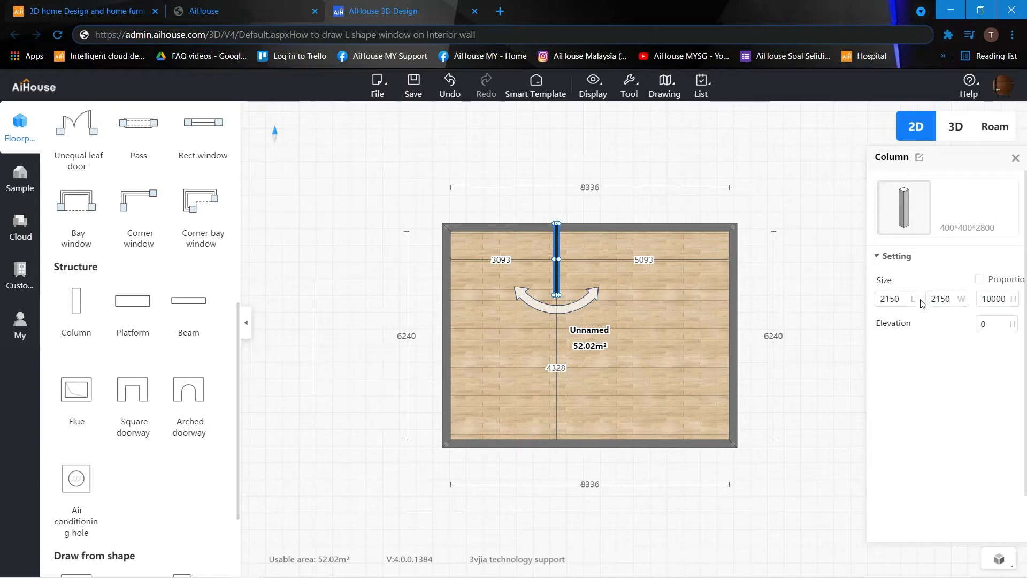
pyautogui.moveTo(905, 298); pyautogui.dragTo(863, 300)
pyautogui.write('150')
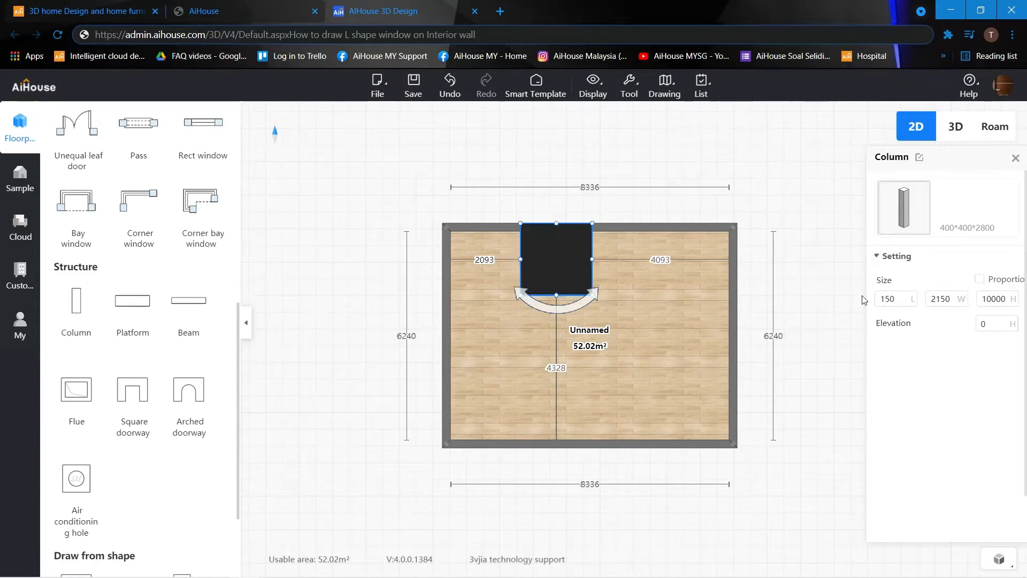
pyautogui.click(986, 301)
pyautogui.moveTo(983, 303); pyautogui.dragTo(1021, 304)
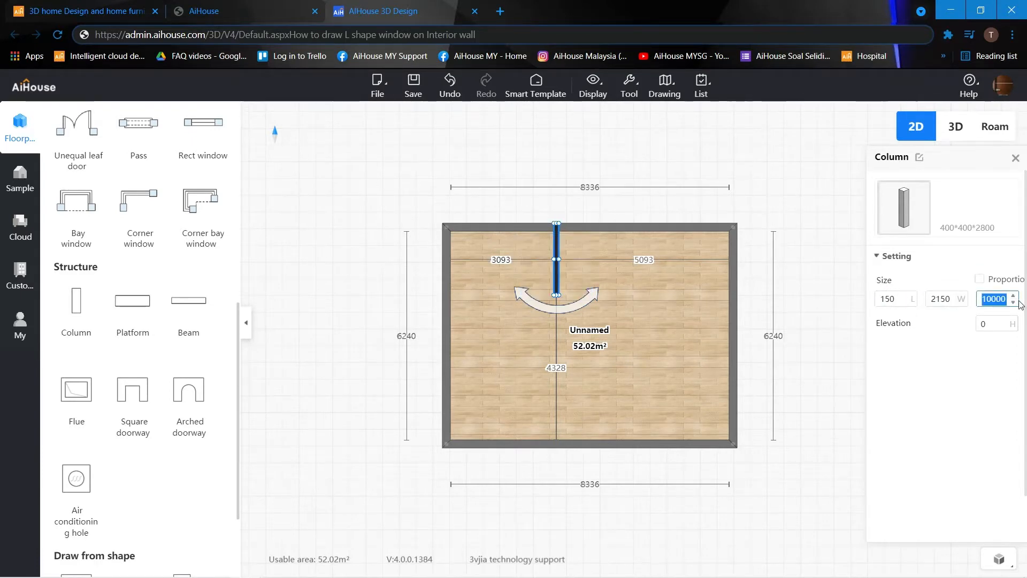
pyautogui.write('2800')
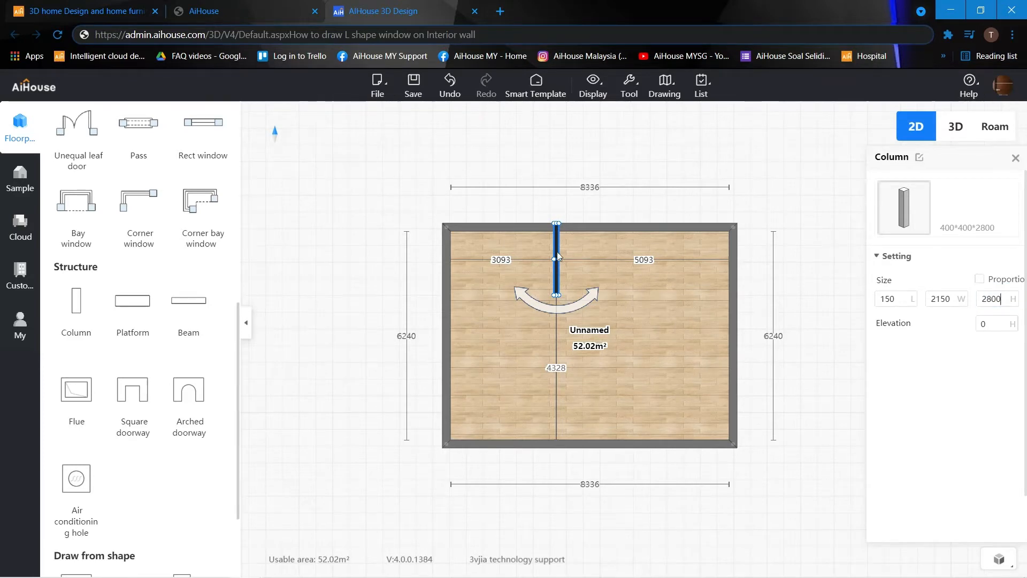
# Move the column flush with the inner face of the upper wall and set its distance from the left wall to 3500
pyautogui.scroll(3, 557, 251)
pyautogui.moveTo(557, 240); pyautogui.dragTo(554, 252)
pyautogui.click(476, 256)
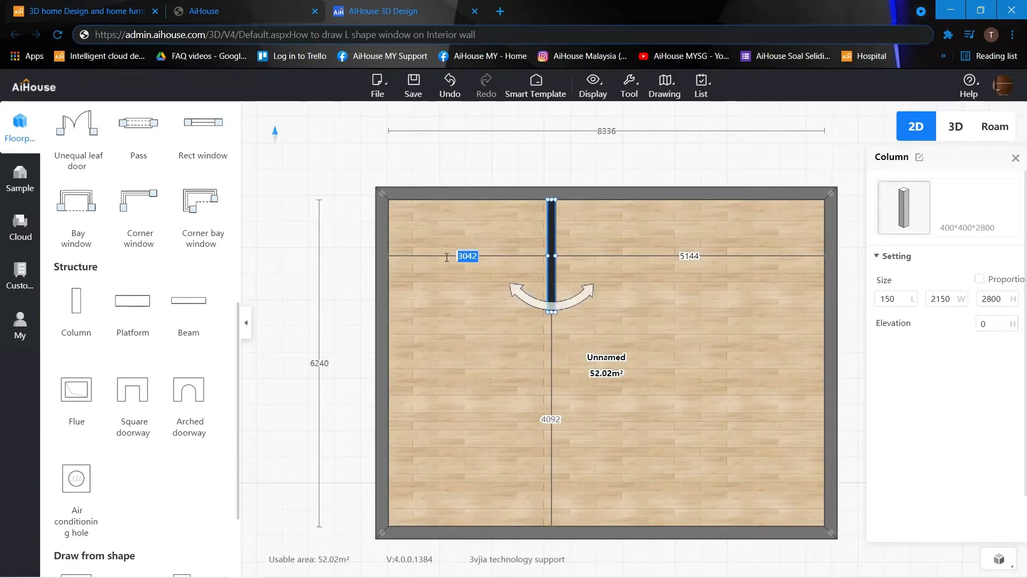
pyautogui.write('3500')
pyautogui.press('Return')
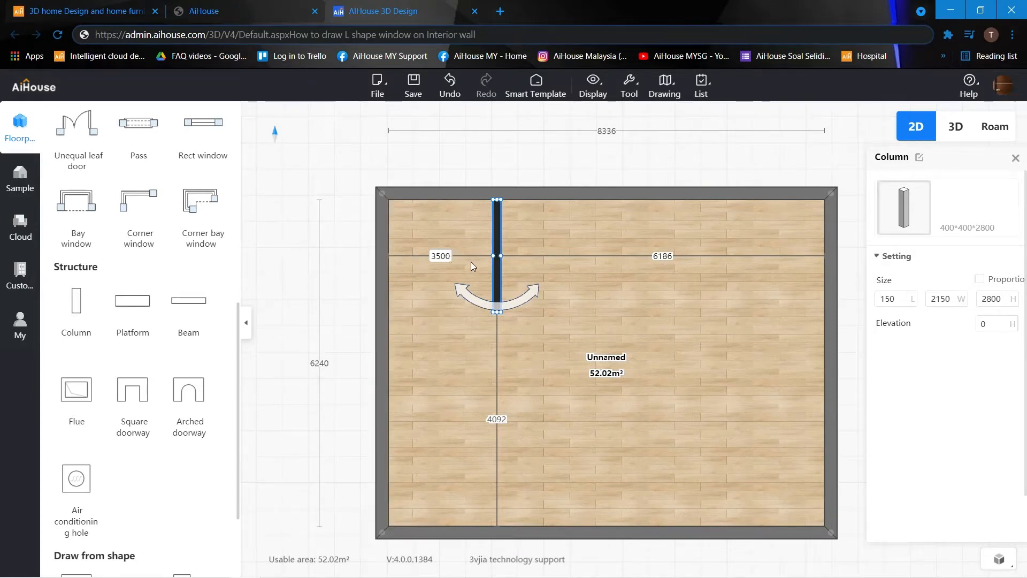
pyautogui.press('Return')
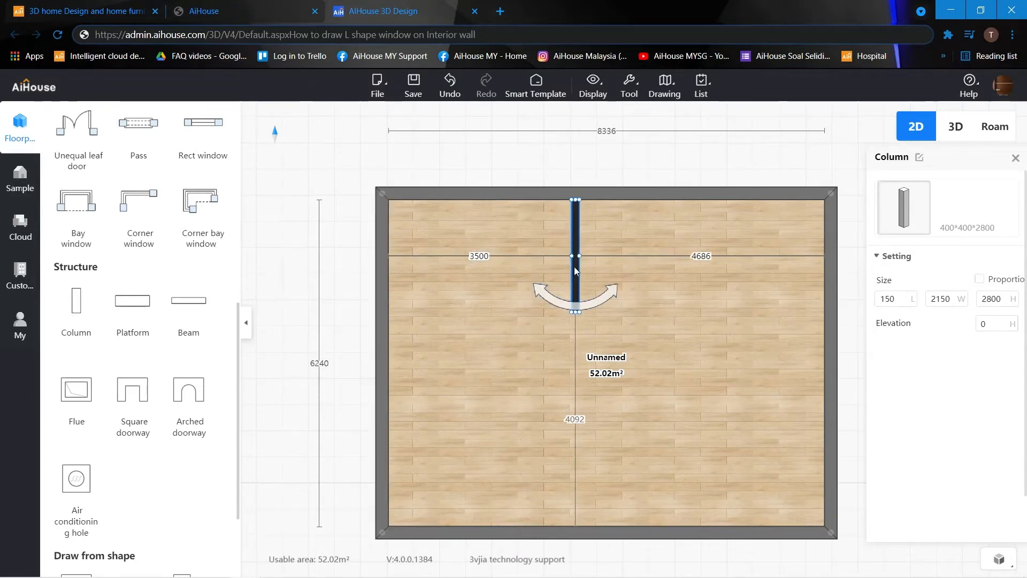
# Switch to the Roam view and hide the crown molding and trim/skirting
pyautogui.click(996, 129)
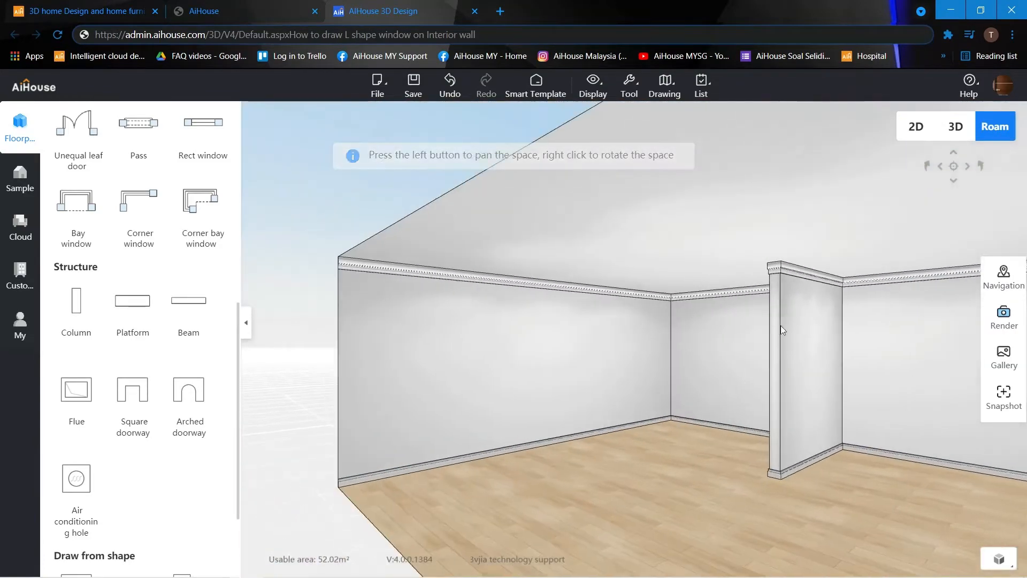
pyautogui.click(592, 85)
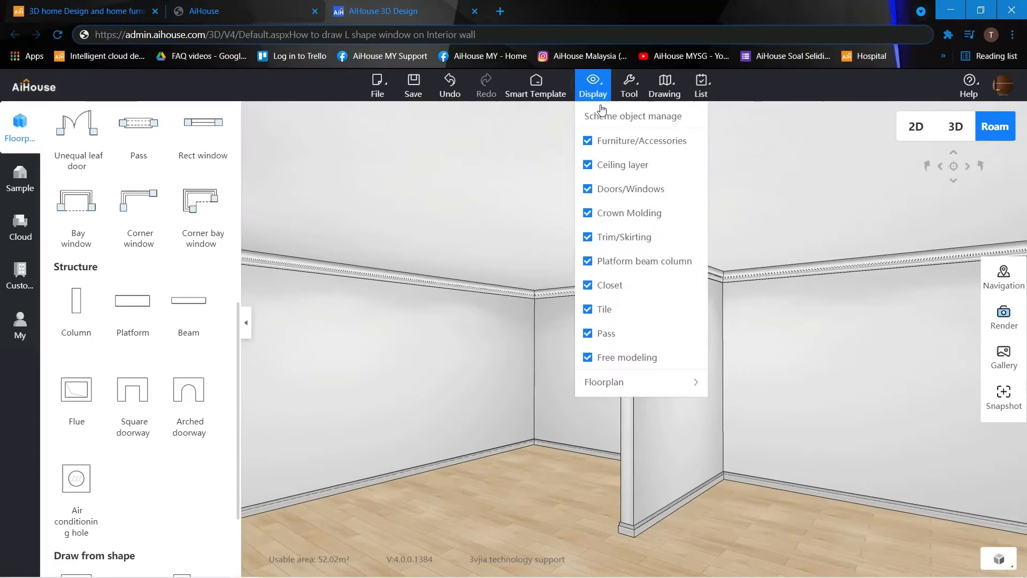
pyautogui.click(608, 213)
pyautogui.click(607, 237)
pyautogui.moveTo(814, 218); pyautogui.dragTo(745, 254, button='right')
pyautogui.moveTo(751, 307); pyautogui.dragTo(755, 267)
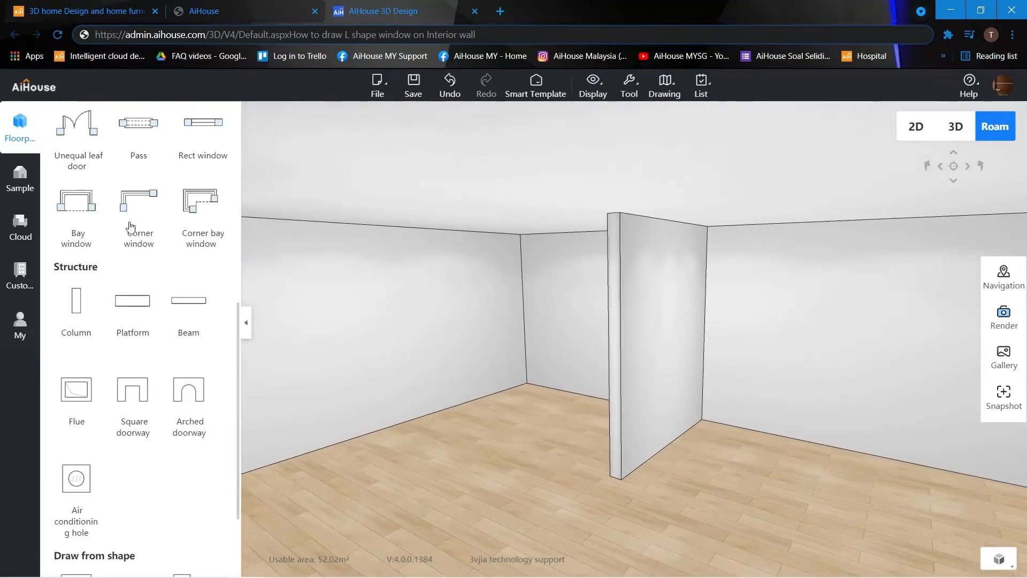
# Place a single door in the middle of the column wall and flip its opening direction
pyautogui.scroll(8, 85, 256)
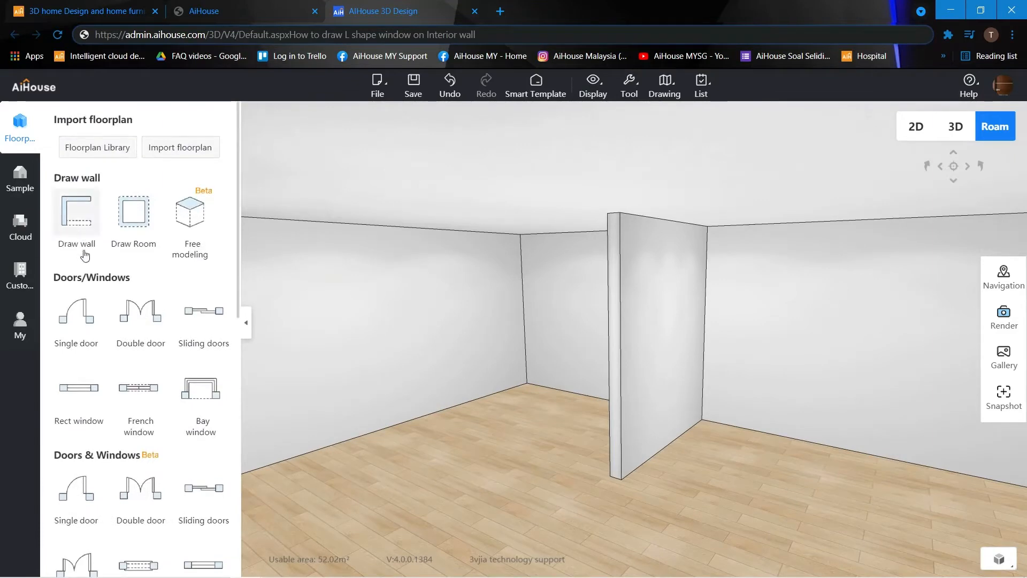
pyautogui.click(80, 319)
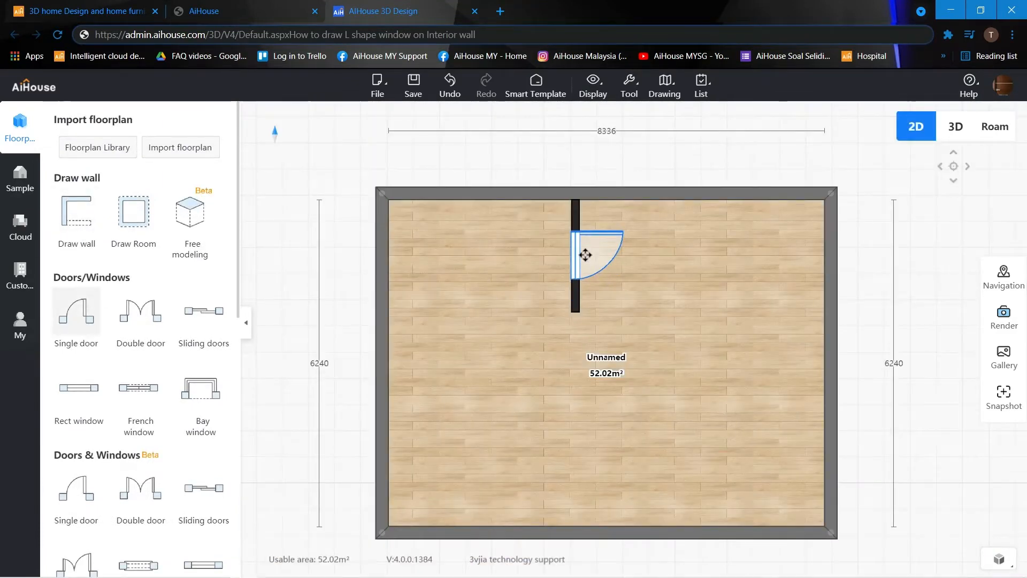
pyautogui.click(565, 254)
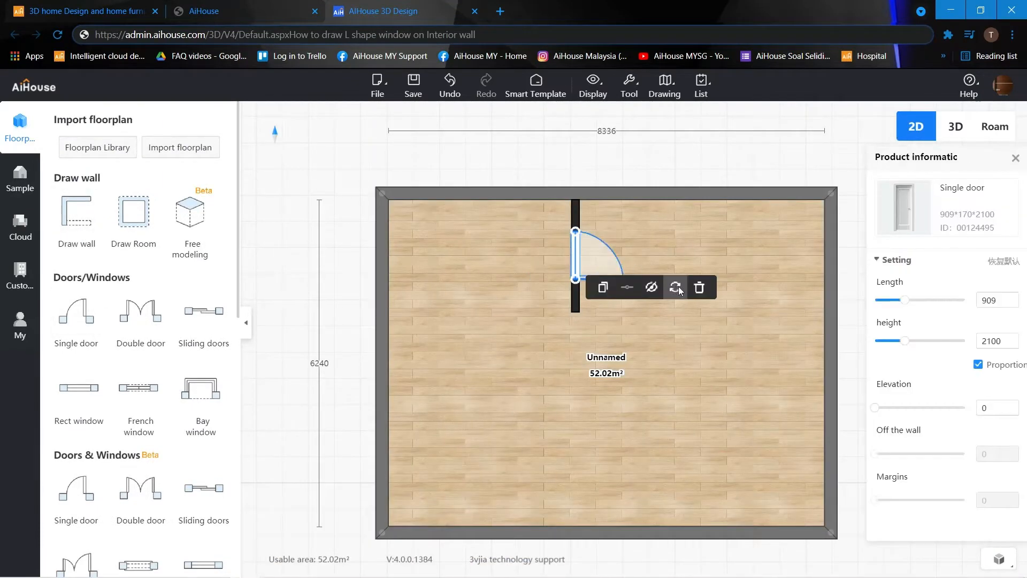
pyautogui.click(679, 287)
pyautogui.click(677, 287)
pyautogui.click(678, 287)
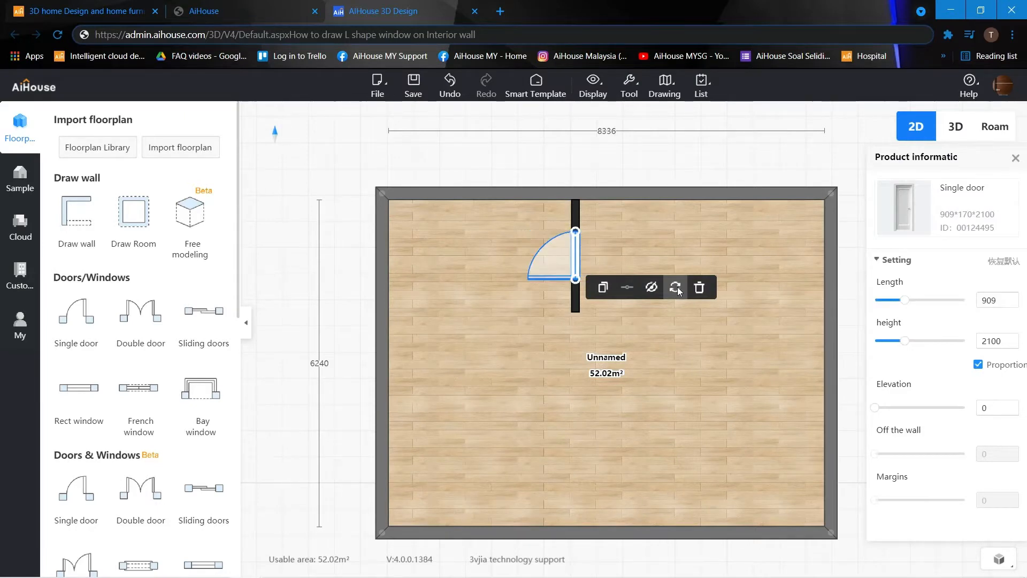
pyautogui.click(677, 286)
pyautogui.click(678, 287)
# Return to the Roam view, enter the System Cabinet customization and search the design library for "super"
pyautogui.click(996, 126)
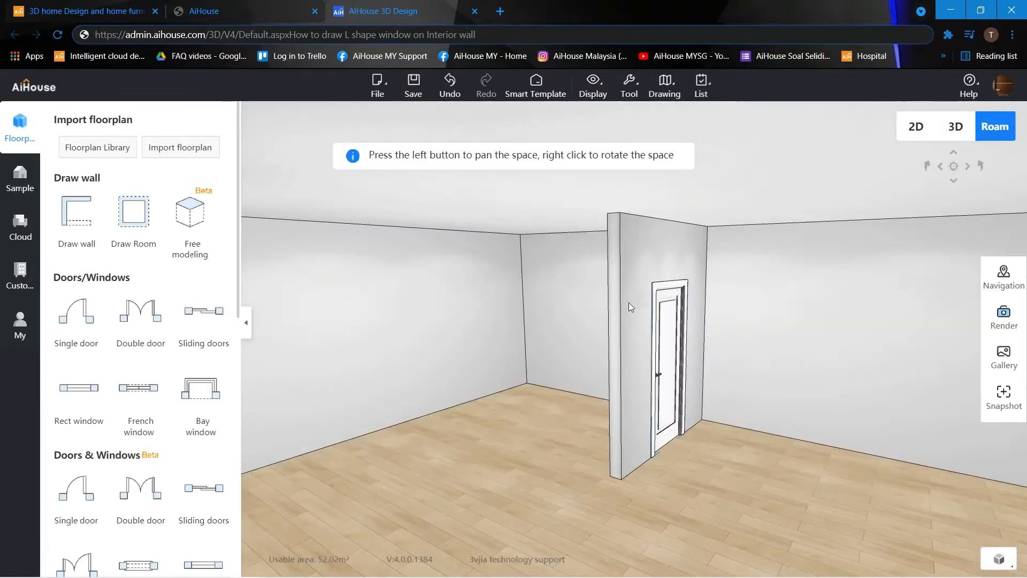
pyautogui.moveTo(628, 303); pyautogui.dragTo(650, 297, button='right')
pyautogui.moveTo(650, 296); pyautogui.dragTo(557, 241)
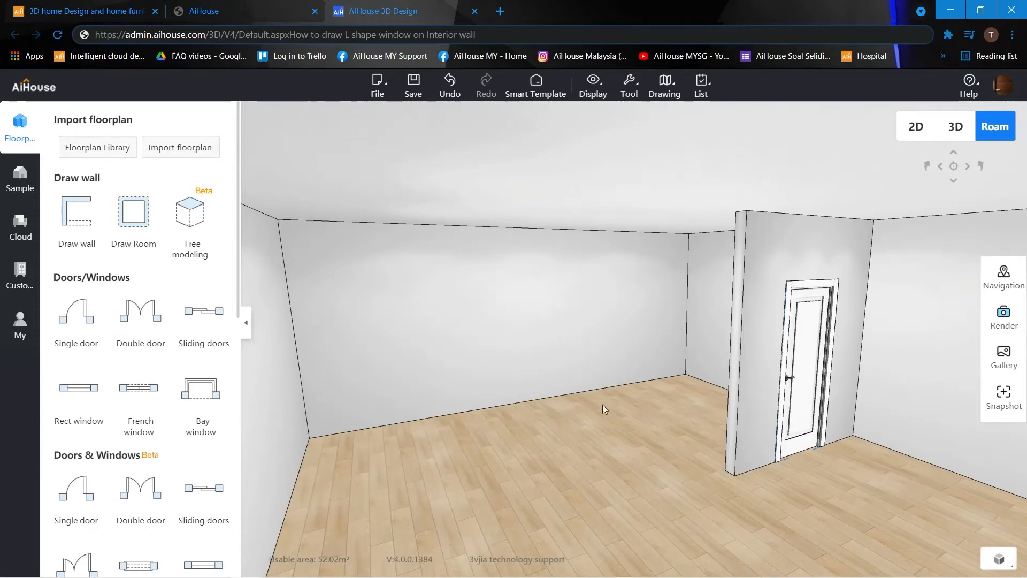
pyautogui.click(15, 274)
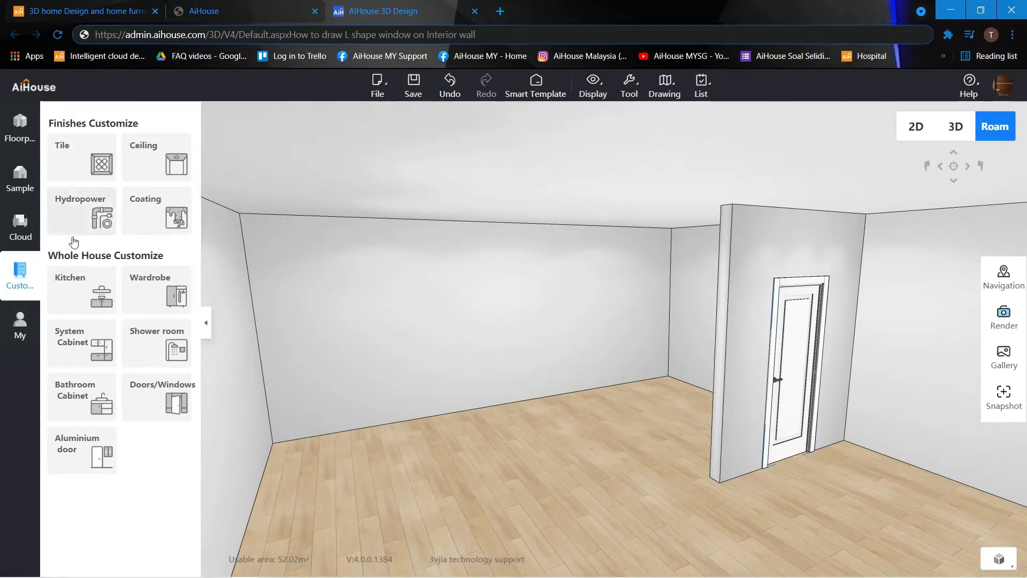
pyautogui.click(67, 330)
pyautogui.click(127, 148)
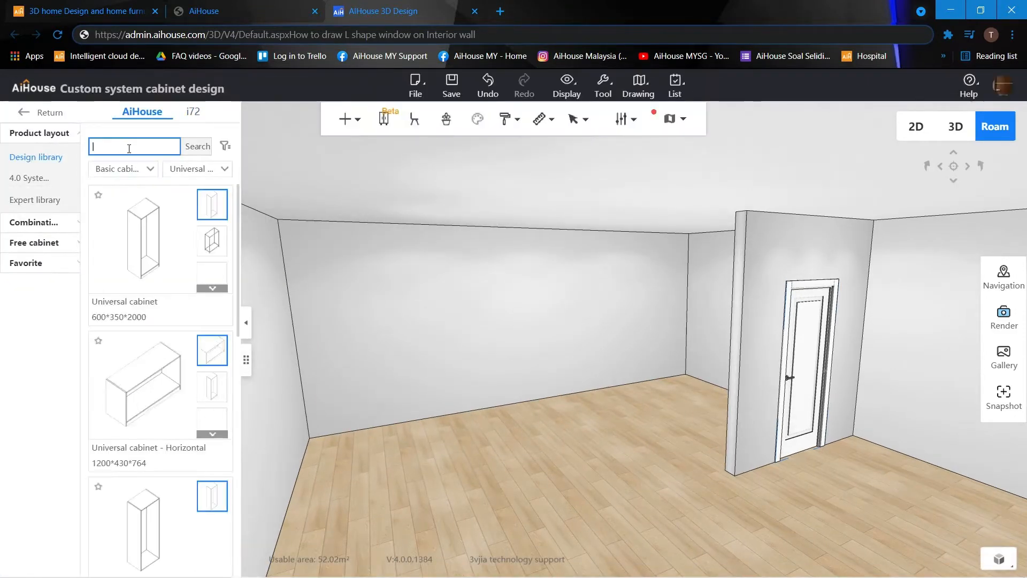
pyautogui.write('super')
pyautogui.press('Return')
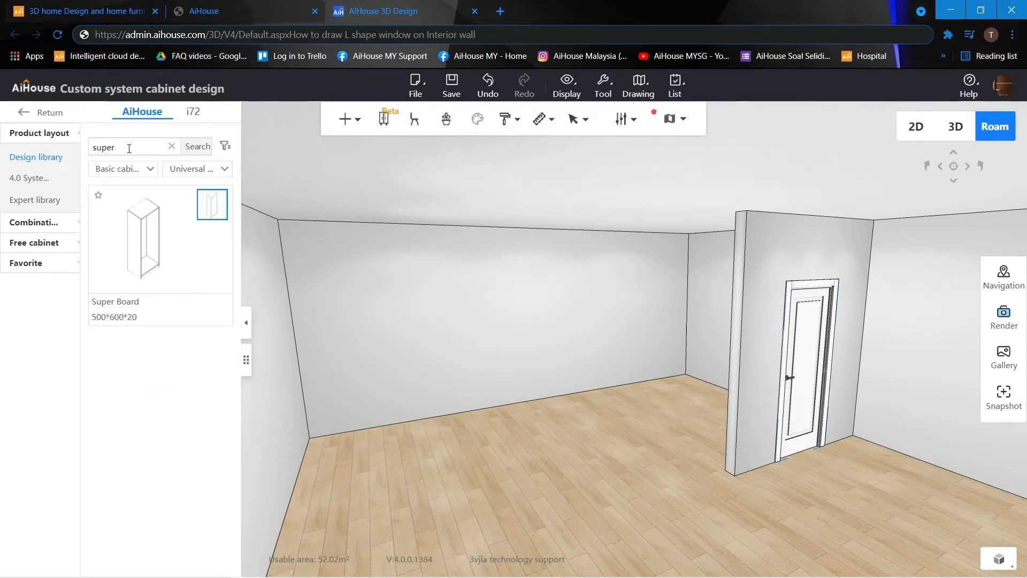
# Place a Super Board on the room floor and set its width to 2000, depth to 150 and height to 2800
pyautogui.click(576, 453)
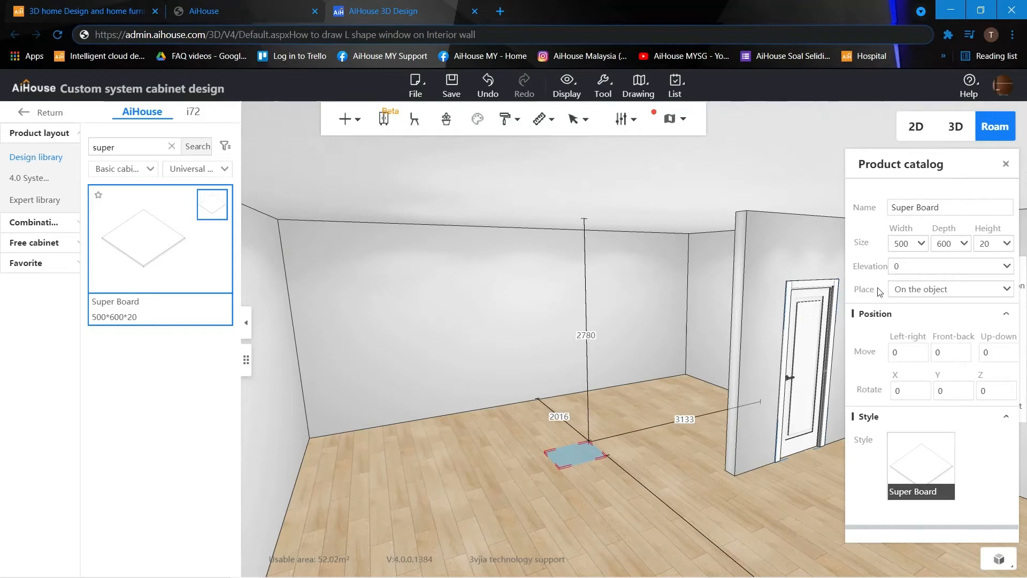
pyautogui.click(916, 245)
pyautogui.write('2')
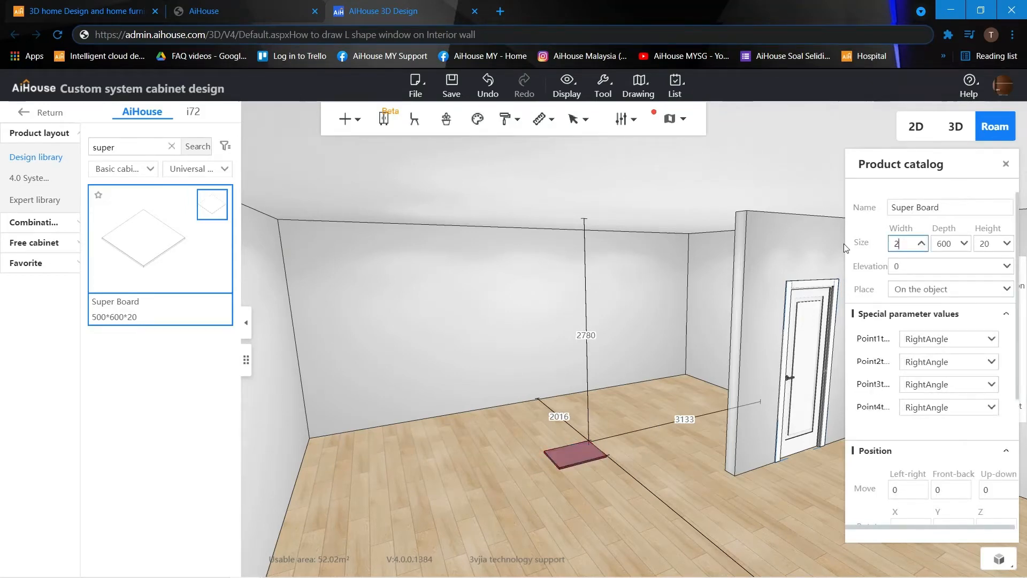
pyautogui.write('000')
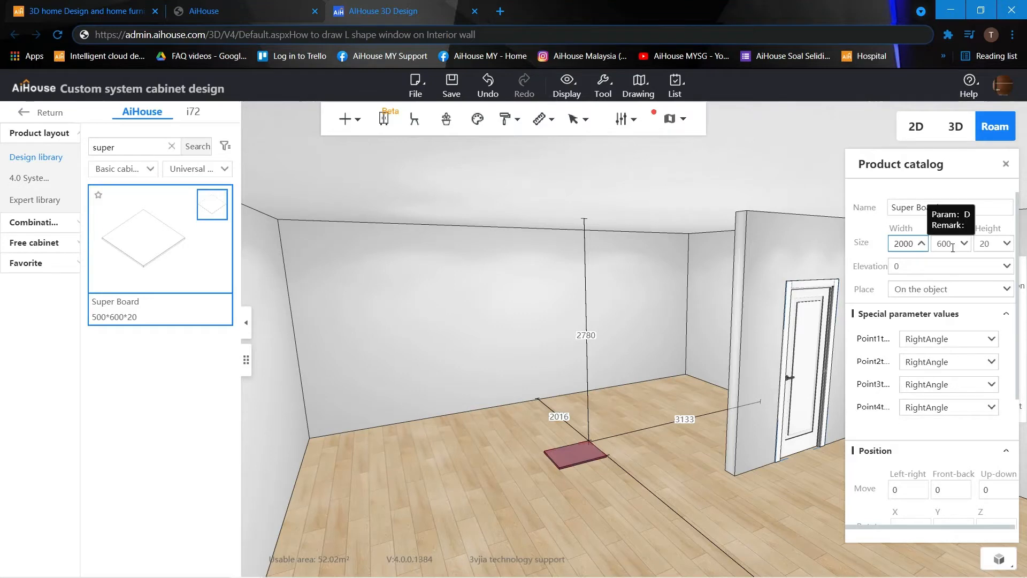
pyautogui.press('Tab')
pyautogui.write('1')
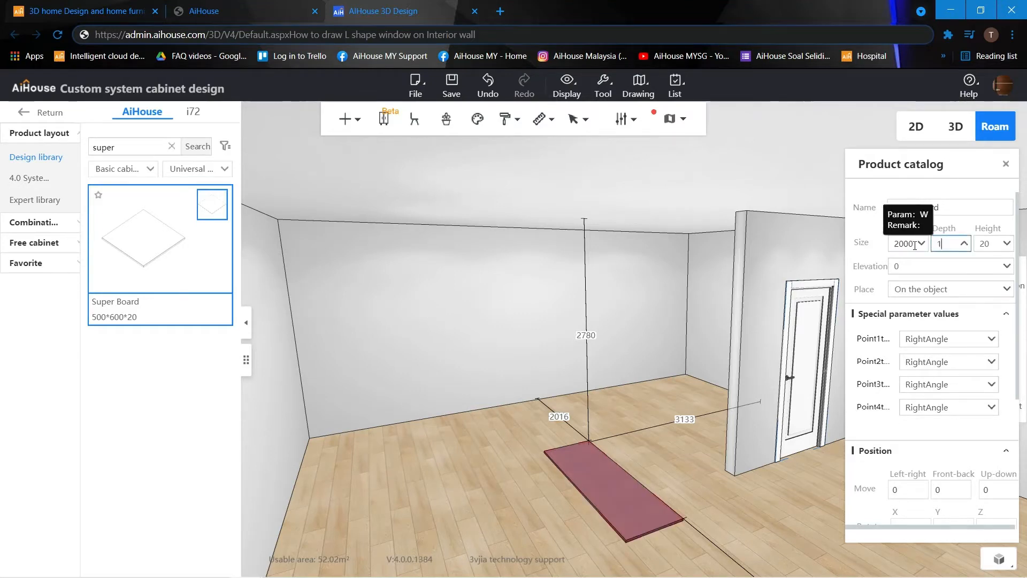
pyautogui.write('50')
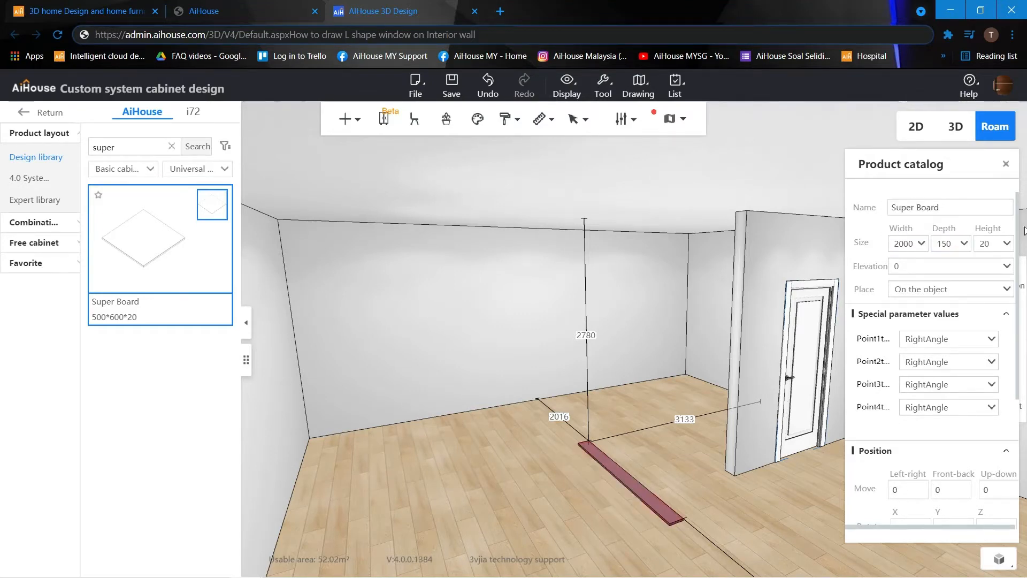
pyautogui.press('Tab')
pyautogui.write('28')
pyautogui.press('Return')
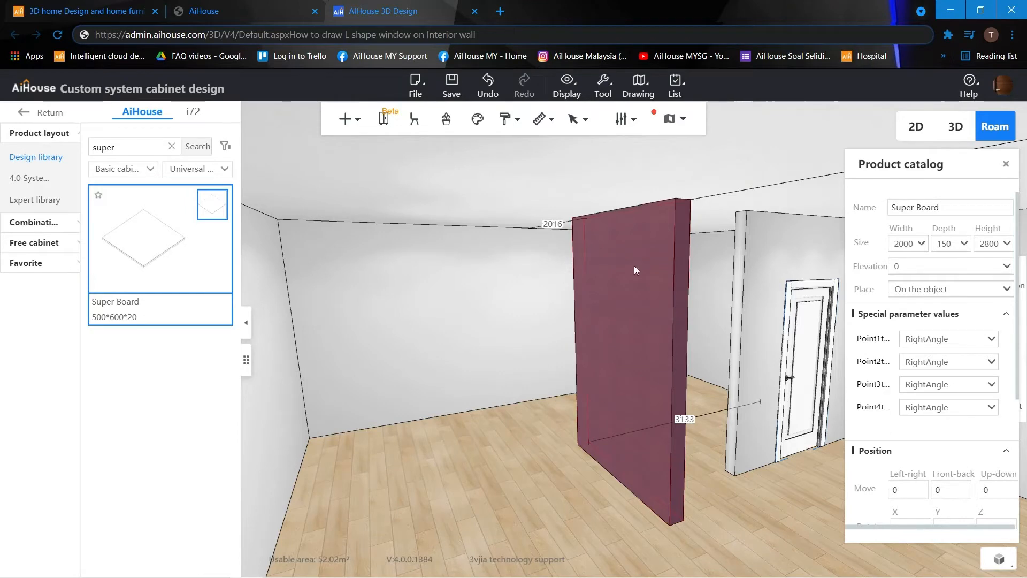
# Position the Super Board at distance 0 from the wall behind it and 3500 from the side wall
pyautogui.moveTo(560, 224); pyautogui.dragTo(519, 226)
pyautogui.write('0')
pyautogui.press('Return')
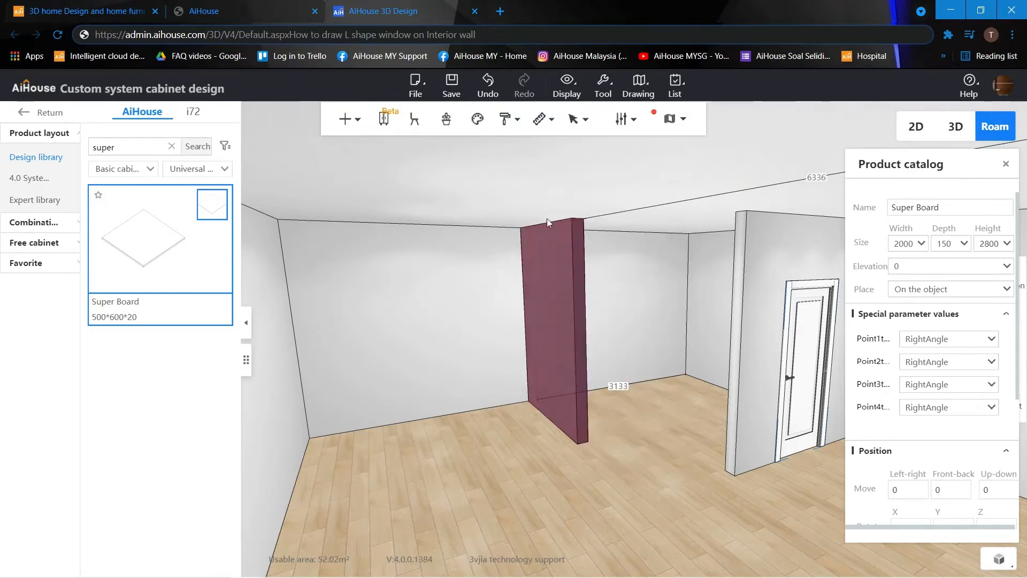
pyautogui.click(619, 386)
pyautogui.write('3500')
pyautogui.press('Return')
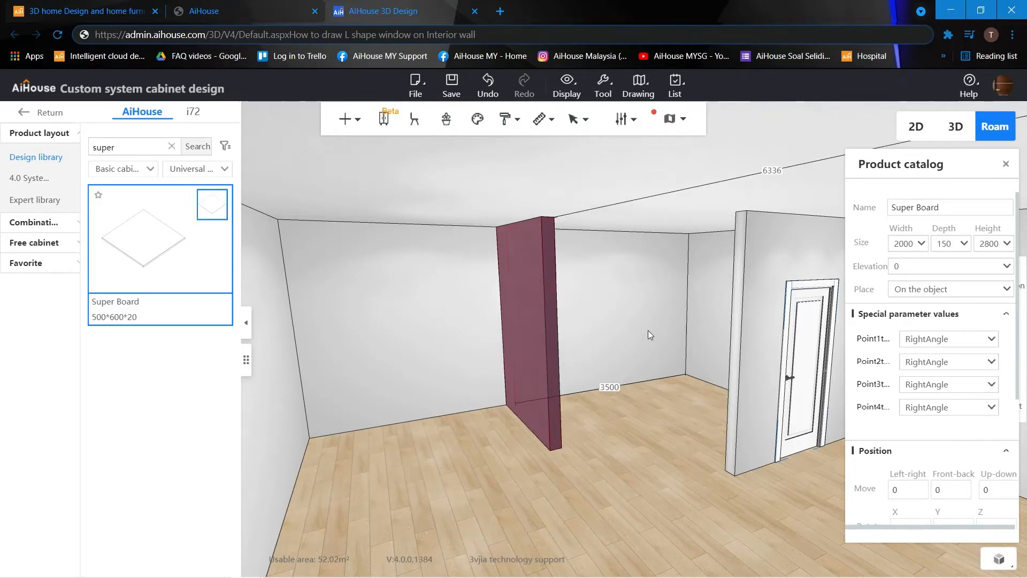
# Place a second Super Board on the open floor and set its width and depth to 1500
pyautogui.click(709, 303)
pyautogui.moveTo(704, 302); pyautogui.dragTo(511, 394)
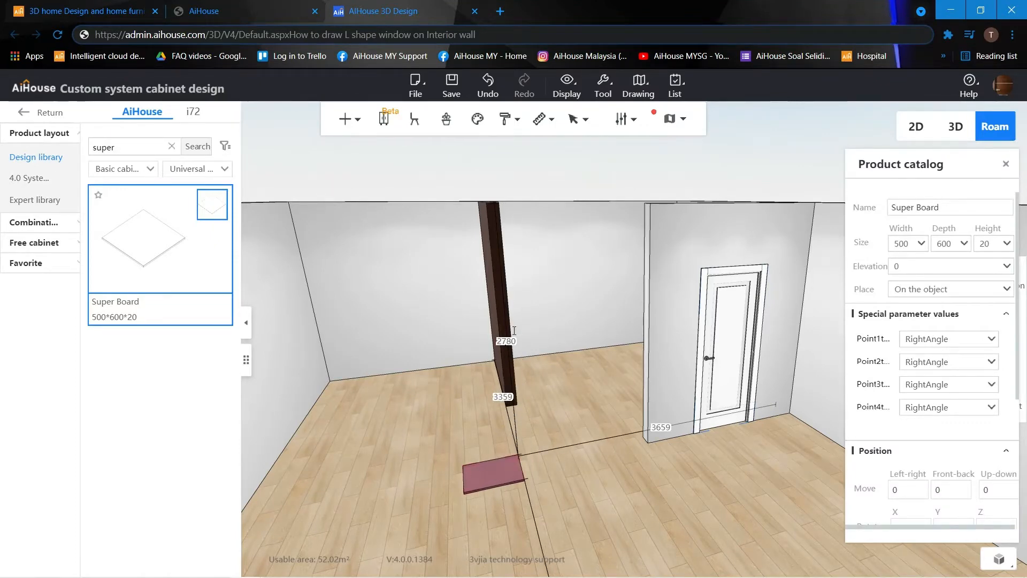
pyautogui.click(902, 244)
pyautogui.write('1500')
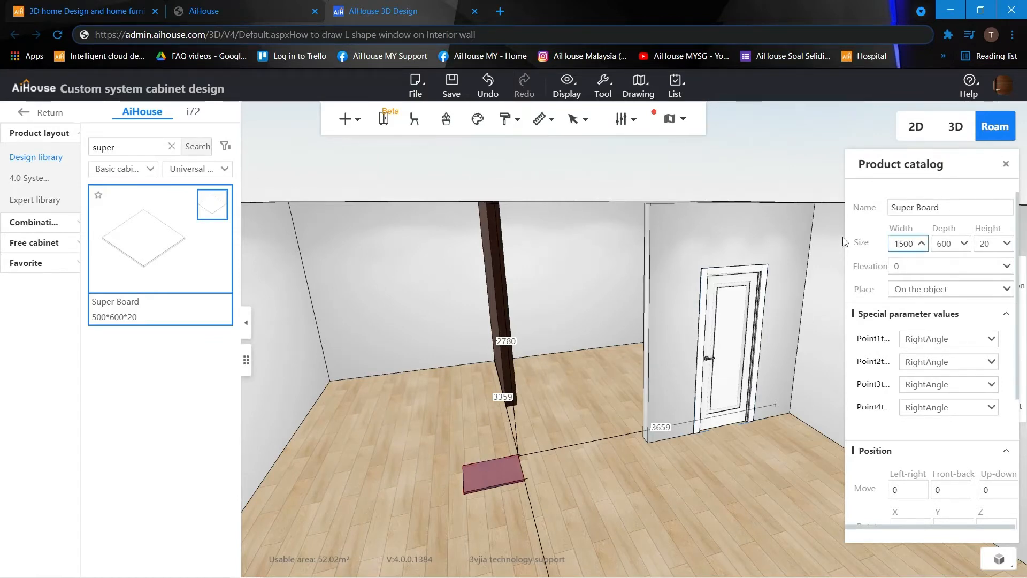
pyautogui.press('Tab')
pyautogui.write('150')
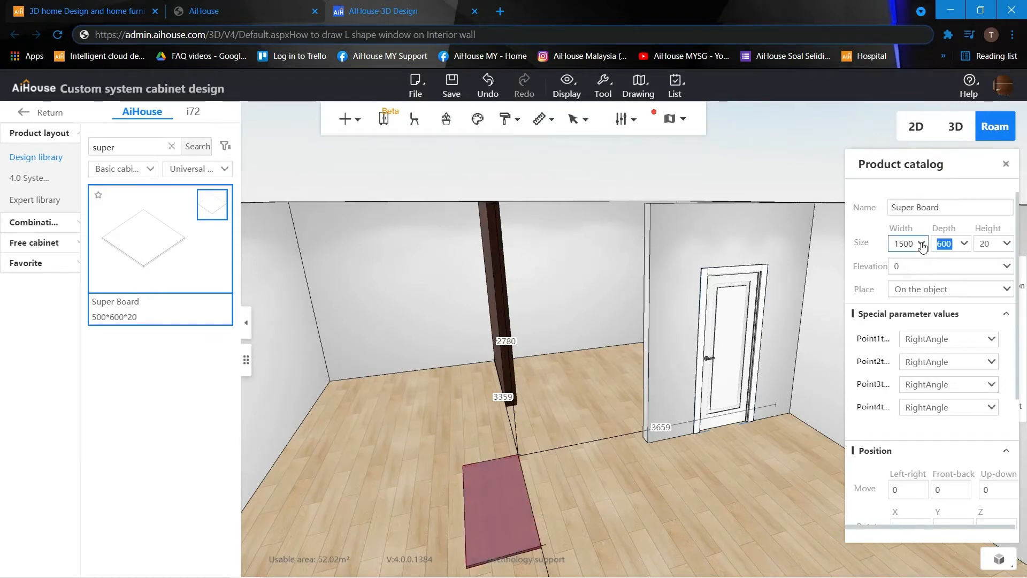
pyautogui.write('0')
pyautogui.press('Return')
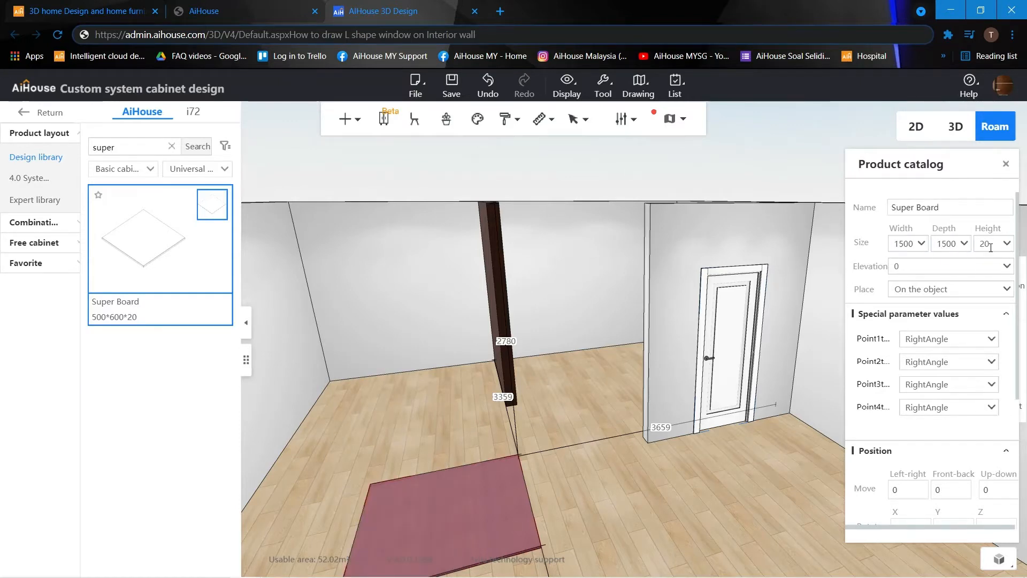
pyautogui.moveTo(595, 312); pyautogui.dragTo(574, 326)
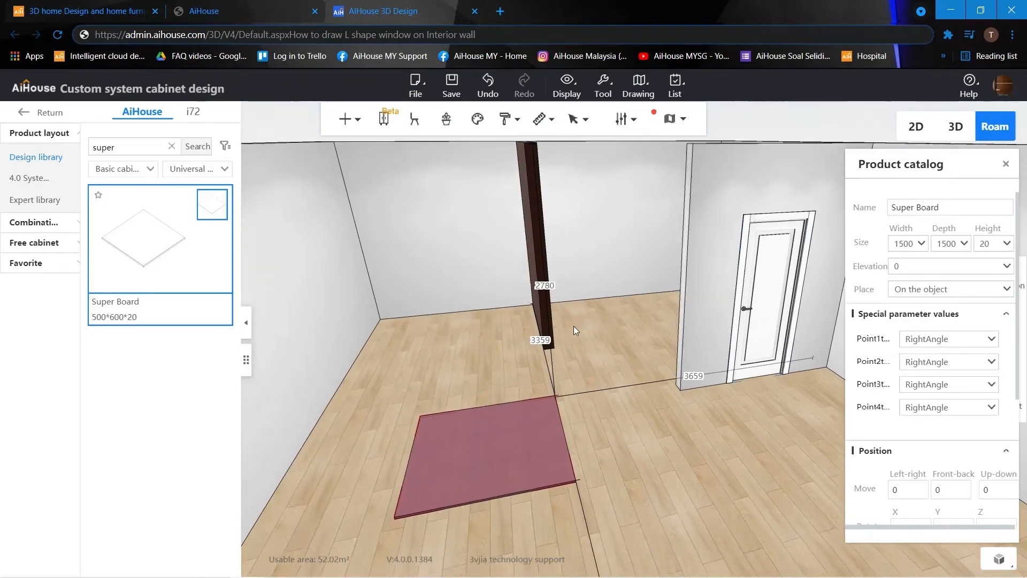
pyautogui.click(593, 263)
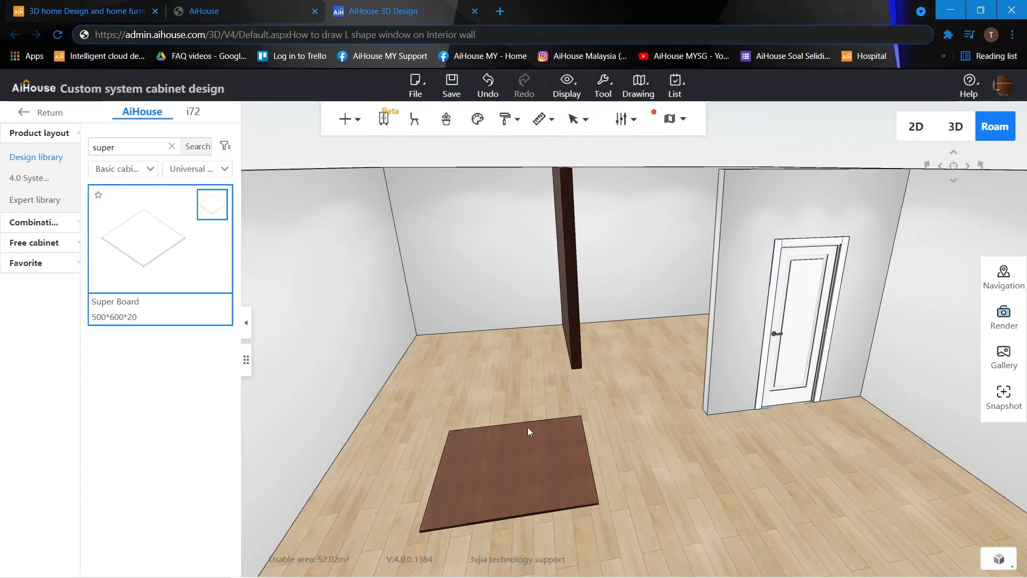
# Open the new floor board in panel point editing and delete its existing square outline
pyautogui.press('b')
pyautogui.rightClick(502, 459)
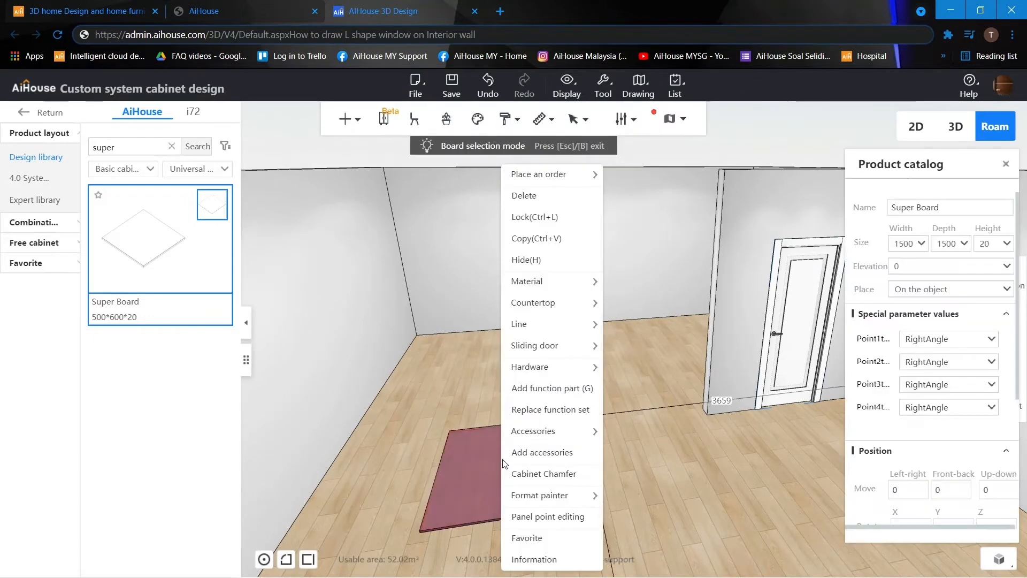
pyautogui.click(569, 523)
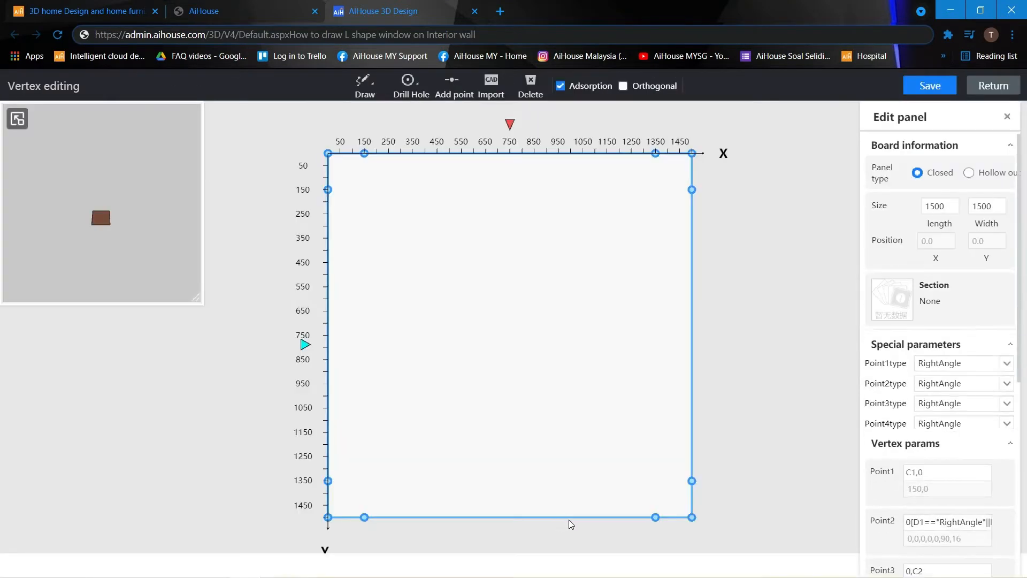
pyautogui.click(472, 232)
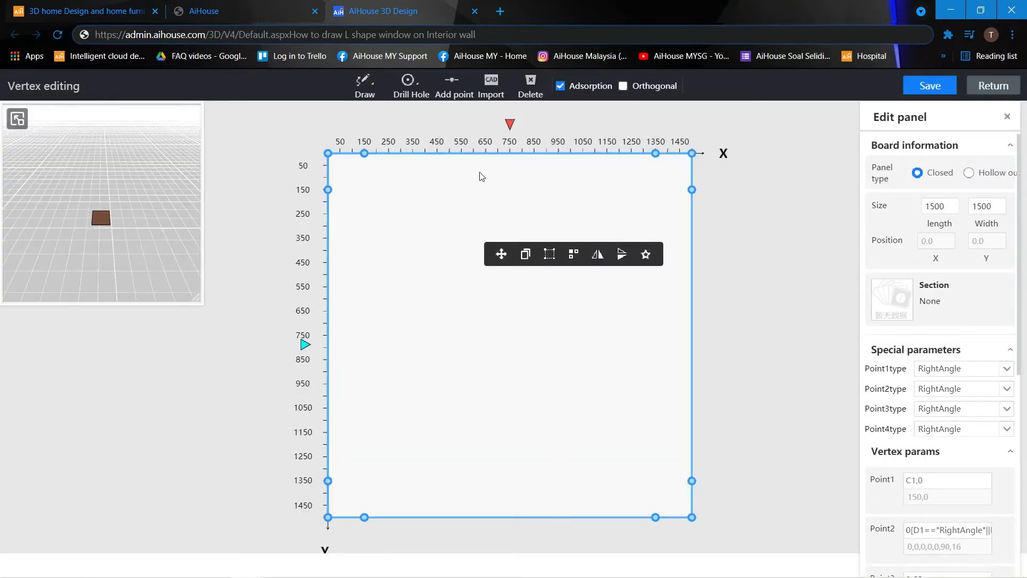
pyautogui.click(512, 213)
pyautogui.click(476, 206)
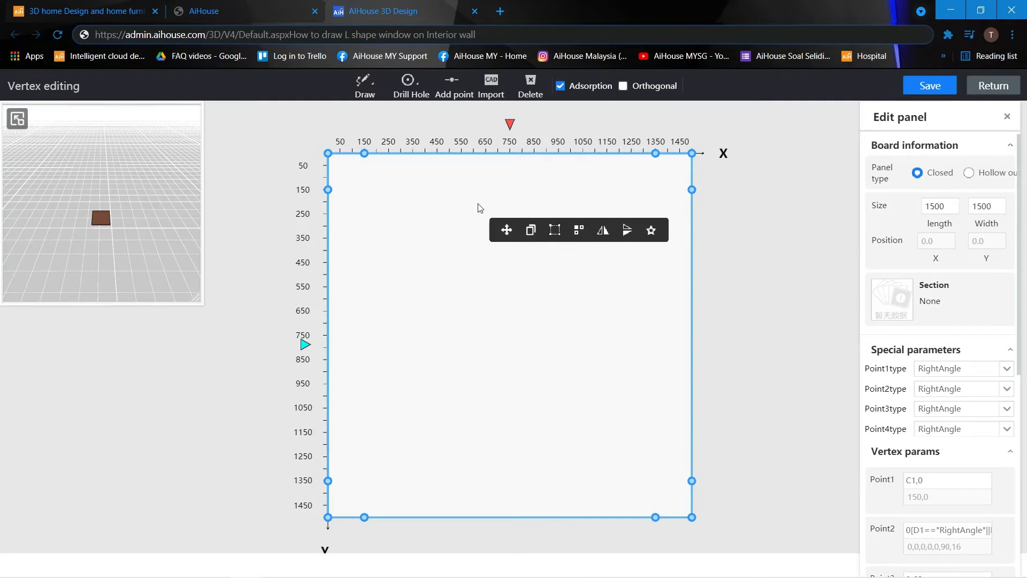
pyautogui.click(534, 229)
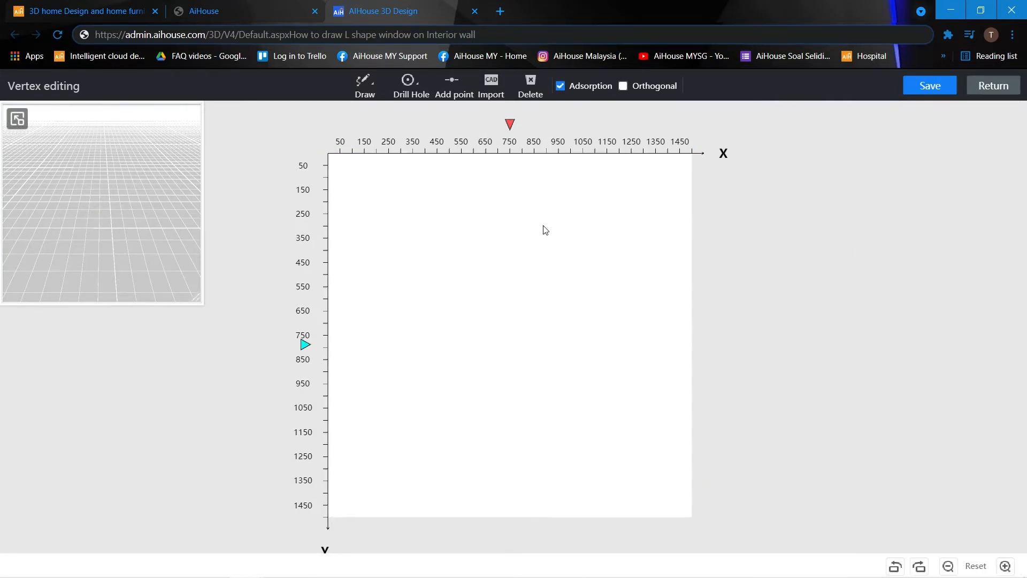
# Draw an L-shaped outline with 150-wide legs along the X 1500 and Y 1500 edges, save it and return to the room
pyautogui.click(376, 95)
pyautogui.click(368, 116)
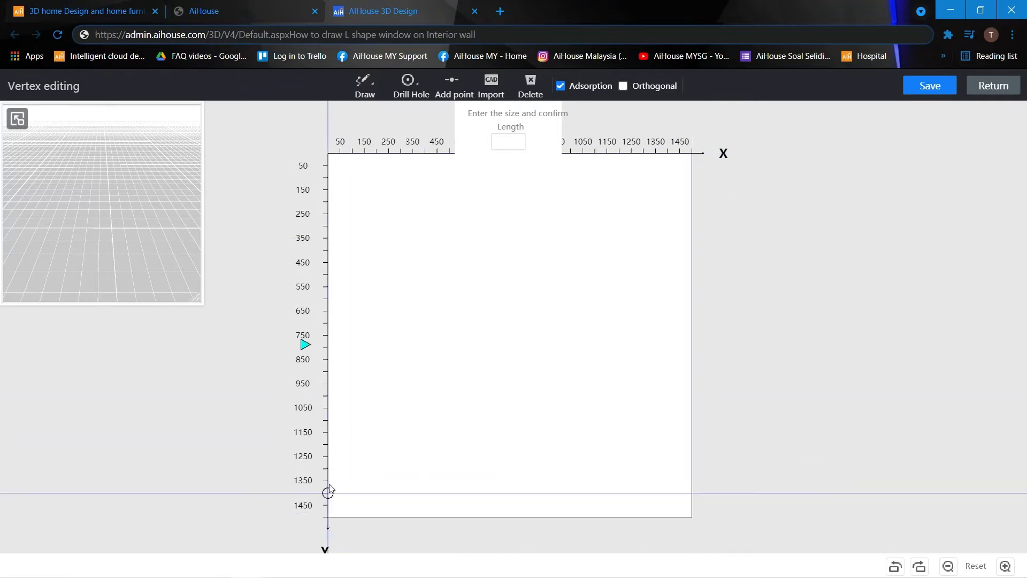
pyautogui.click(656, 481)
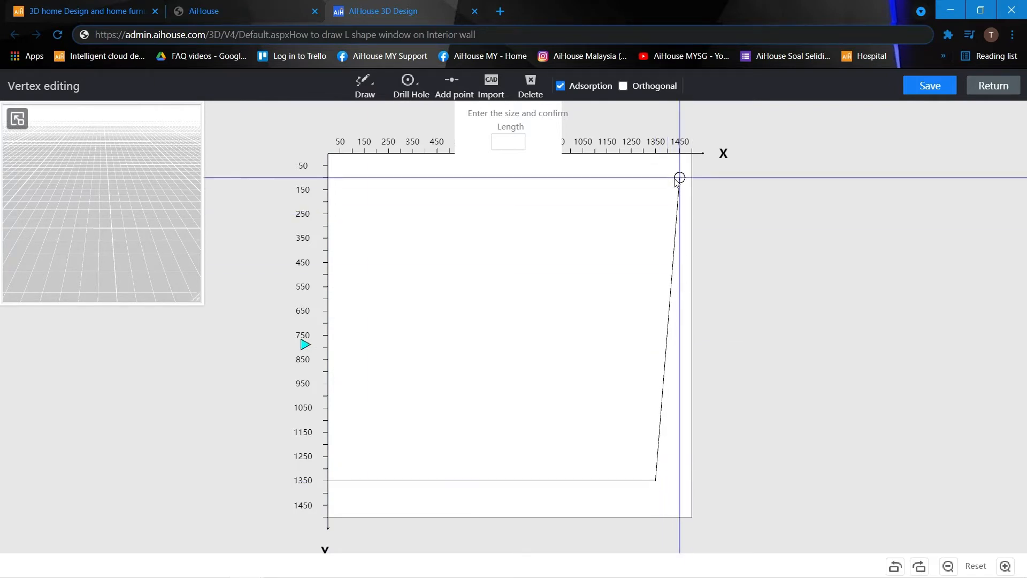
pyautogui.click(656, 154)
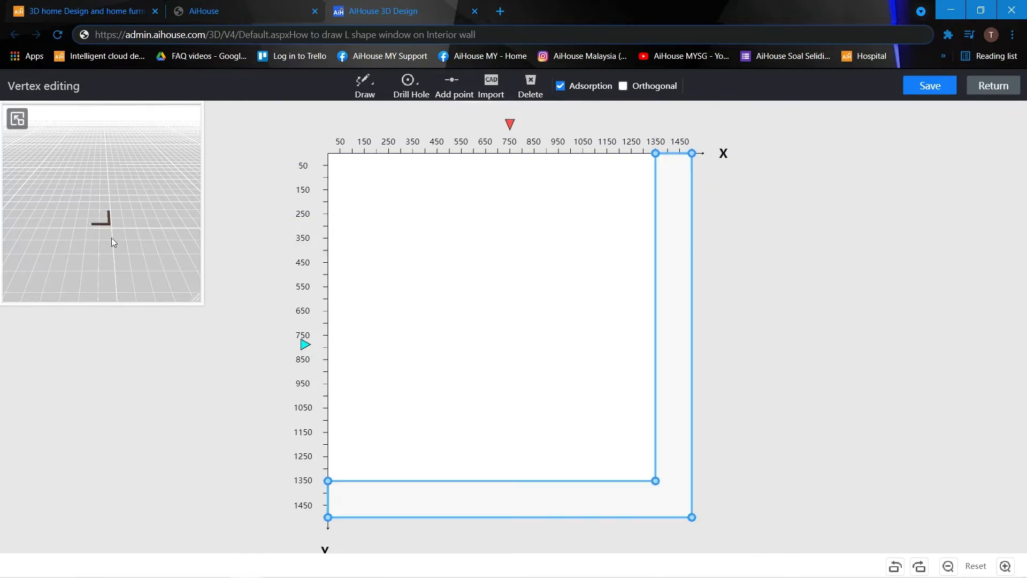
pyautogui.moveTo(112, 238); pyautogui.dragTo(142, 284)
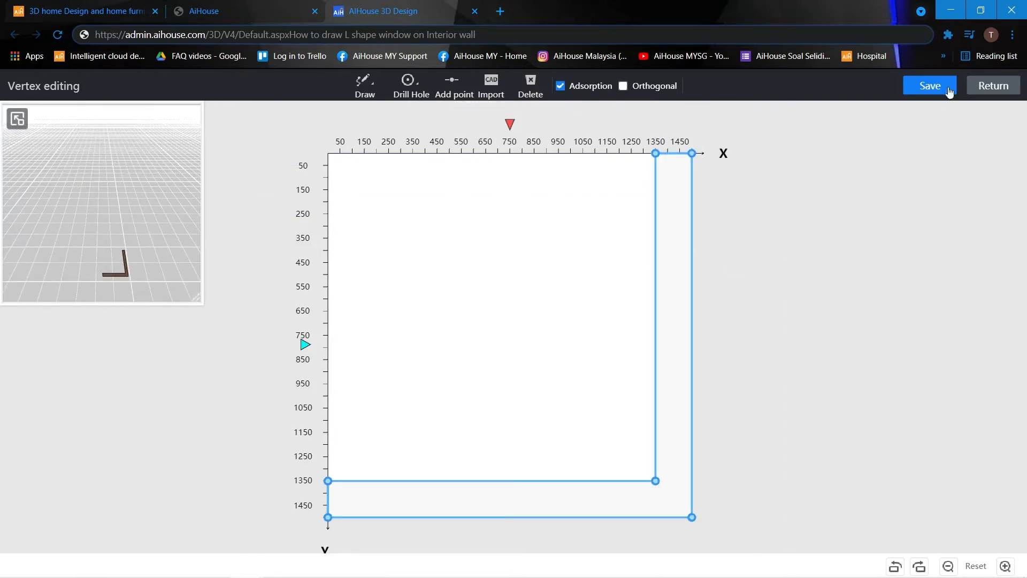
pyautogui.click(931, 87)
pyautogui.click(994, 87)
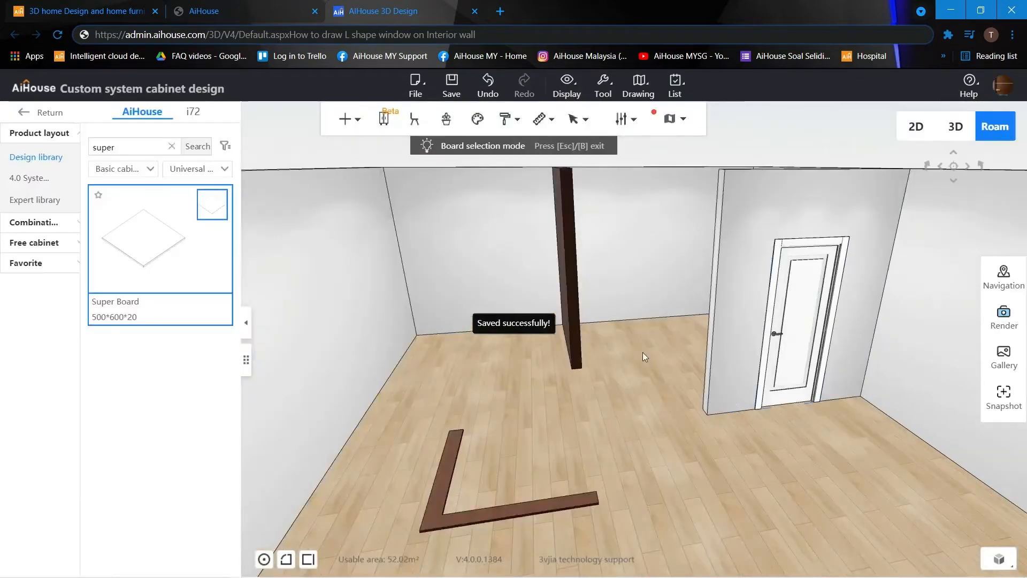
# Set the L-shaped board's height to 1300
pyautogui.click(490, 385)
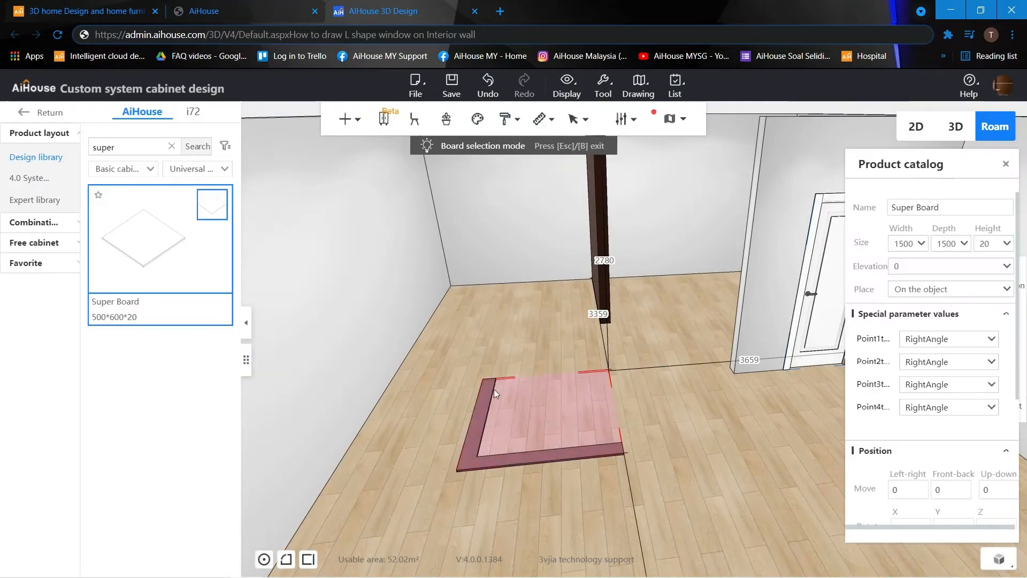
pyautogui.doubleClick(994, 245)
pyautogui.write('1')
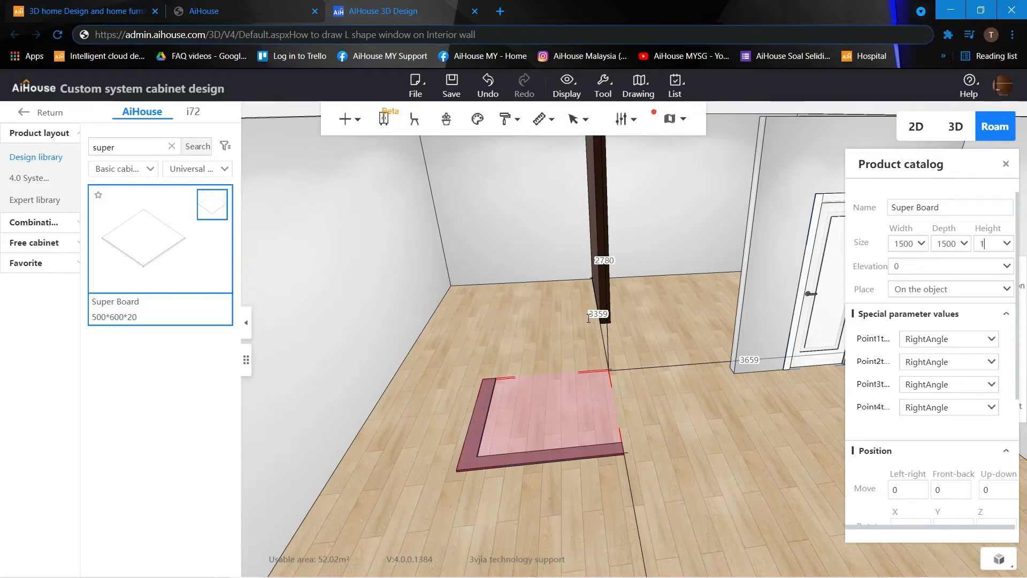
pyautogui.write('300')
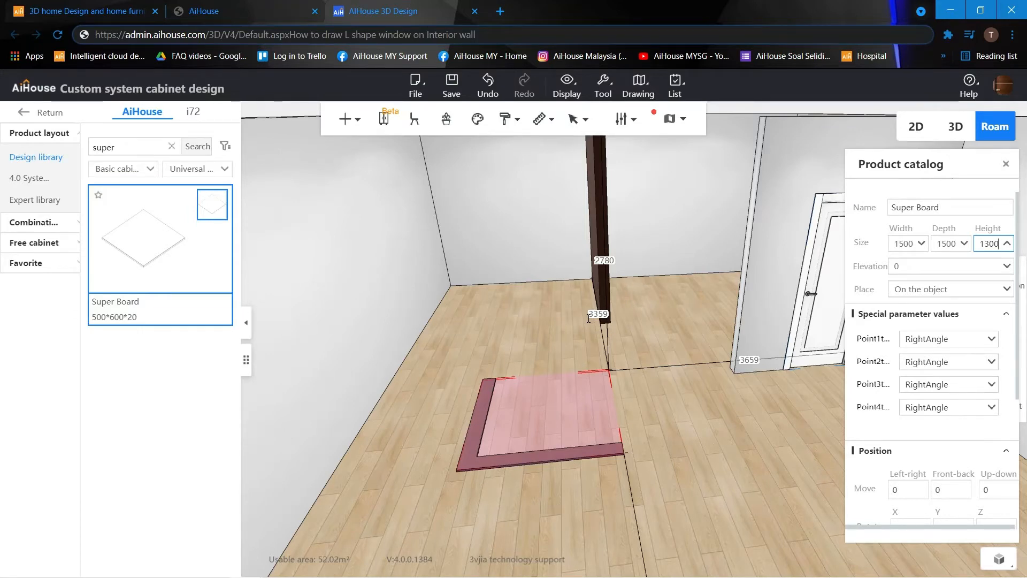
pyautogui.press('Return')
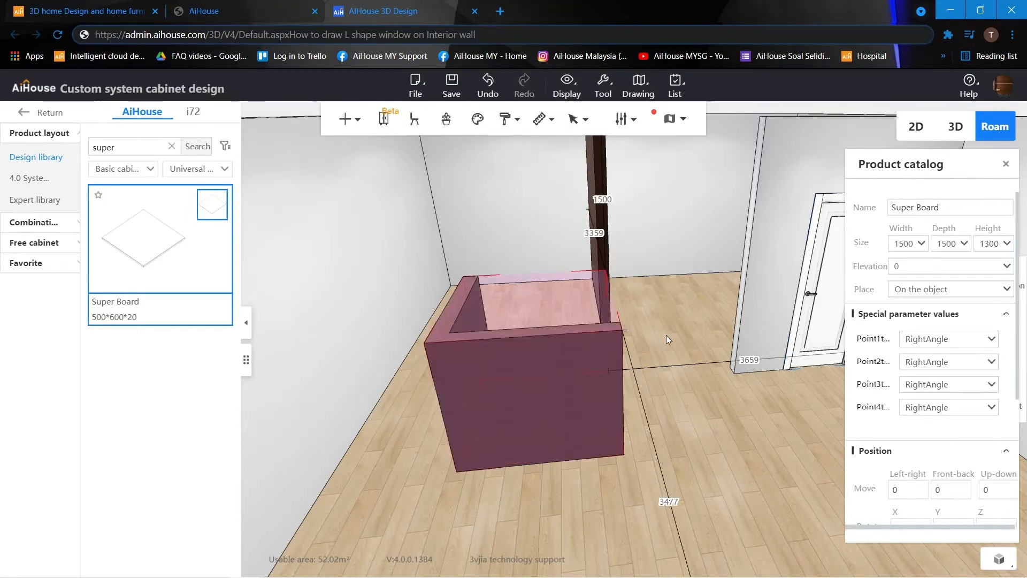
# Position the L-shaped board 2150 from the side wall beyond the door and 2000 from the back wall
pyautogui.moveTo(751, 360); pyautogui.dragTo(618, 348)
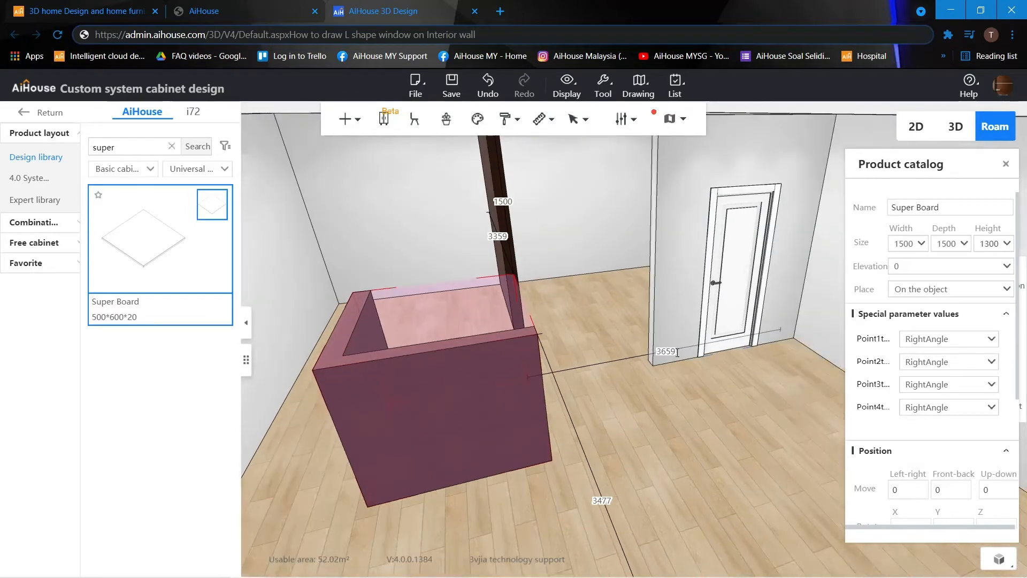
pyautogui.write('2150')
pyautogui.press('Return')
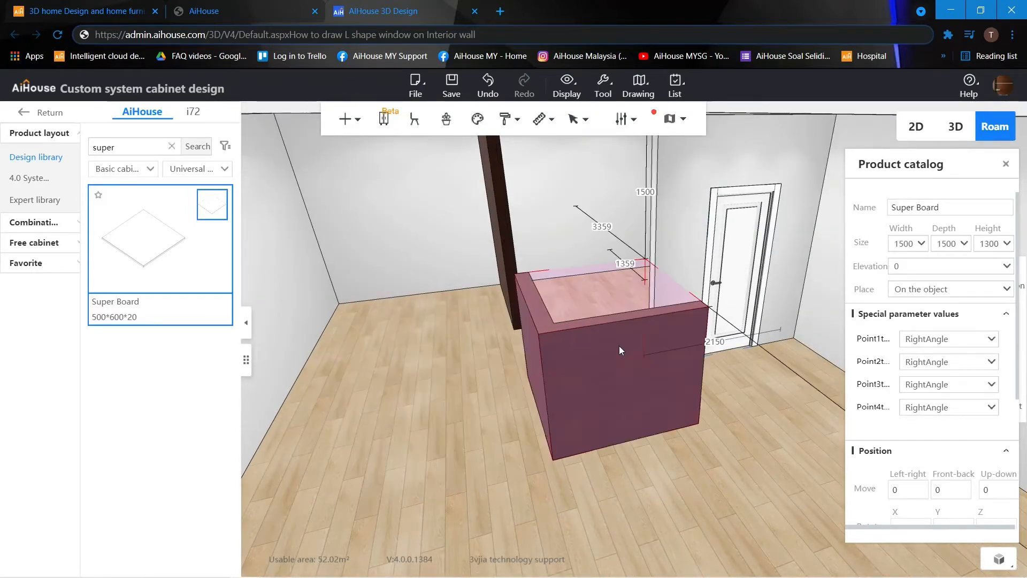
pyautogui.click(602, 227)
pyautogui.write('2000')
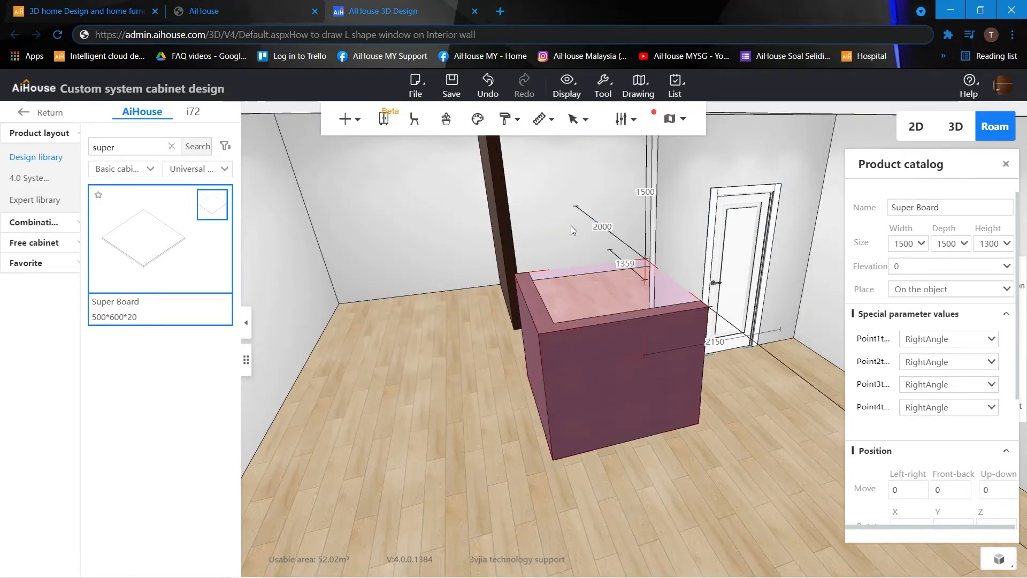
pyautogui.press('Return')
pyautogui.moveTo(532, 314); pyautogui.dragTo(938, 199)
pyautogui.click(1014, 204)
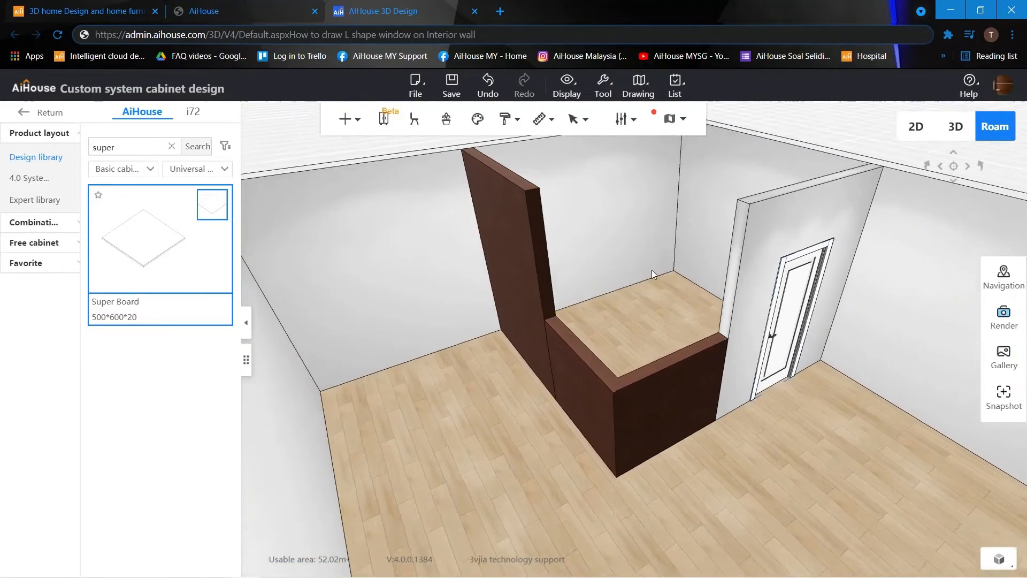
# Copy the L-shaped board and position the copy 2000 from the back wall, in the same place as the original
pyautogui.moveTo(652, 269); pyautogui.dragTo(590, 360)
pyautogui.click(633, 289)
pyautogui.moveTo(634, 289); pyautogui.dragTo(710, 208)
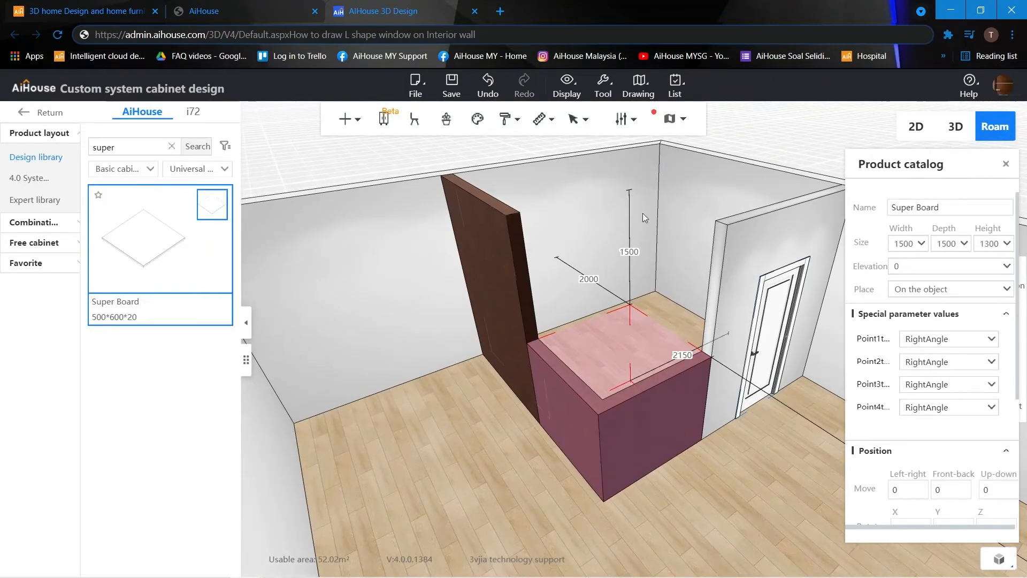
pyautogui.moveTo(658, 326); pyautogui.dragTo(606, 390)
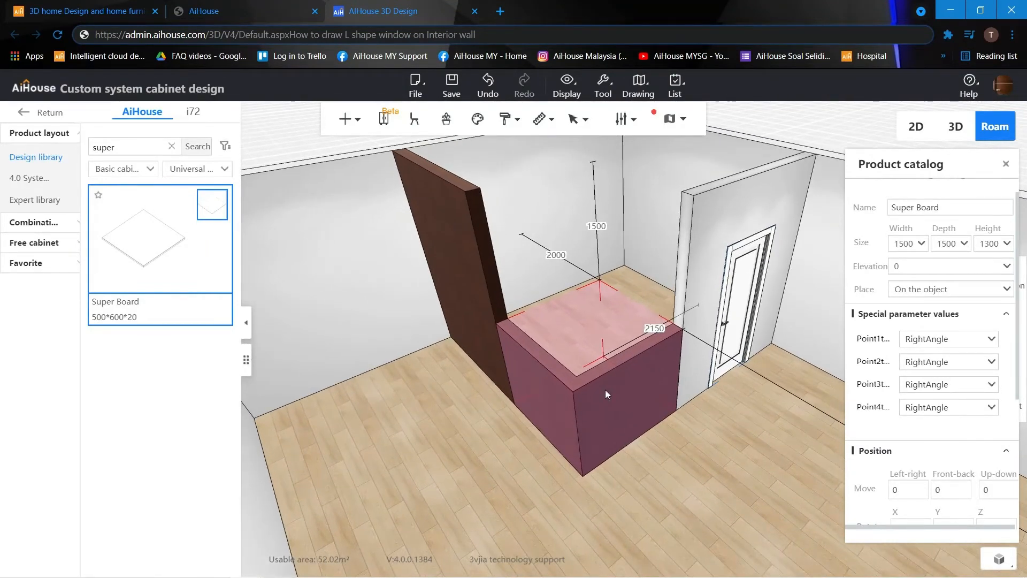
pyautogui.click(606, 390)
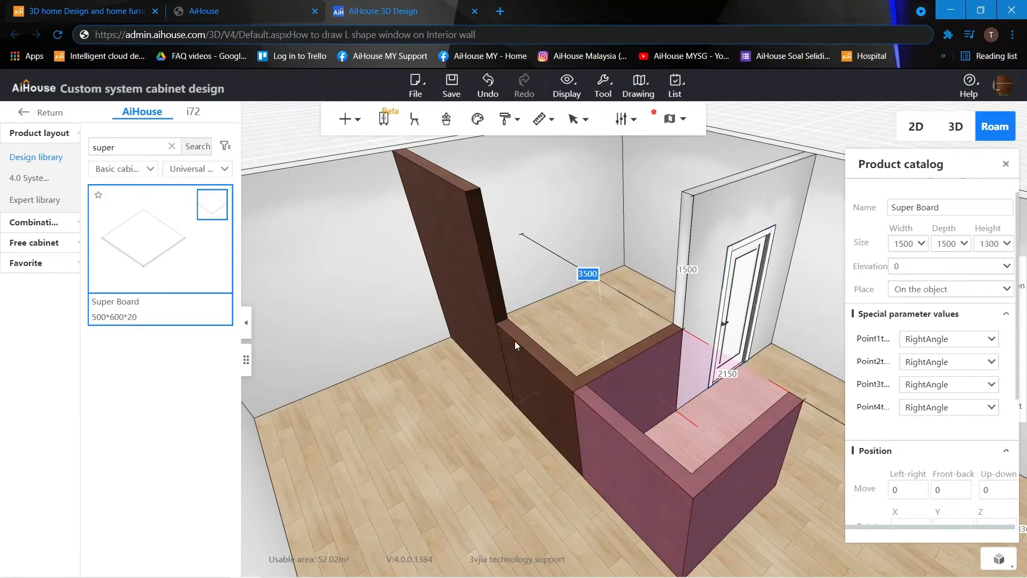
pyautogui.write('2000')
pyautogui.press('Return')
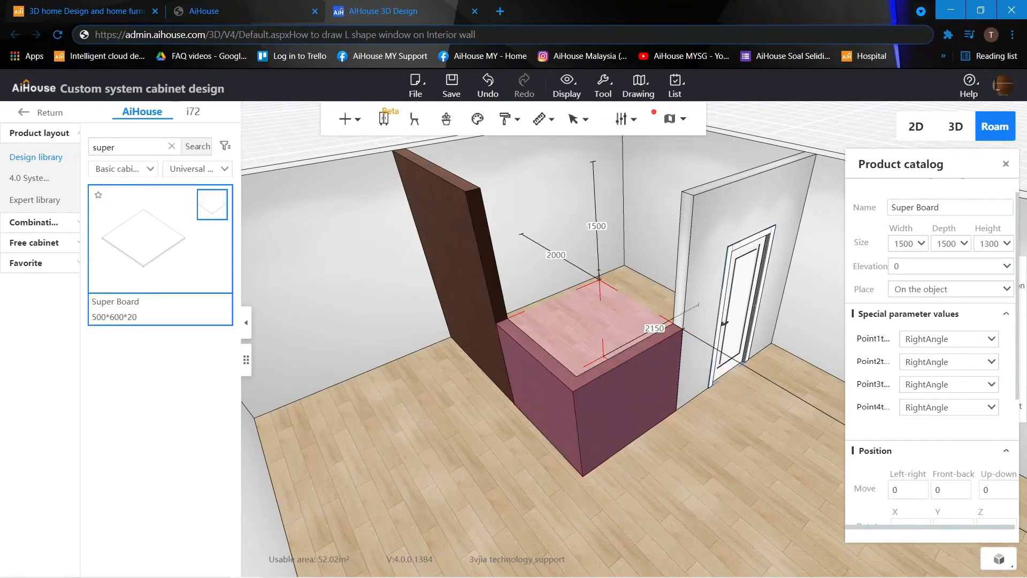
# Set the copied L-shaped board's height to 300 and its elevation to 2500
pyautogui.moveTo(1001, 245); pyautogui.dragTo(965, 244)
pyautogui.write('300')
pyautogui.press('Return')
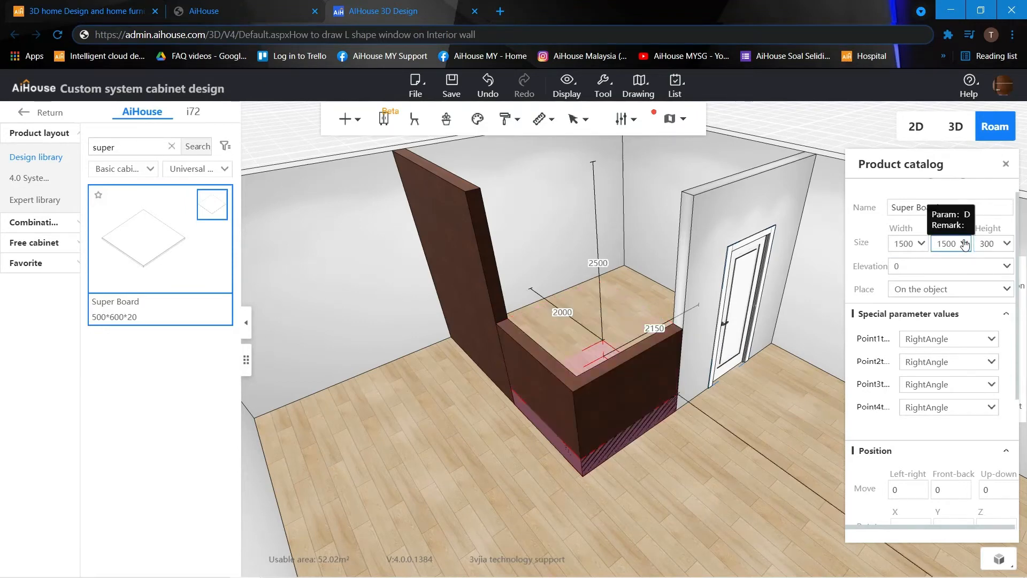
pyautogui.moveTo(916, 265); pyautogui.dragTo(872, 272)
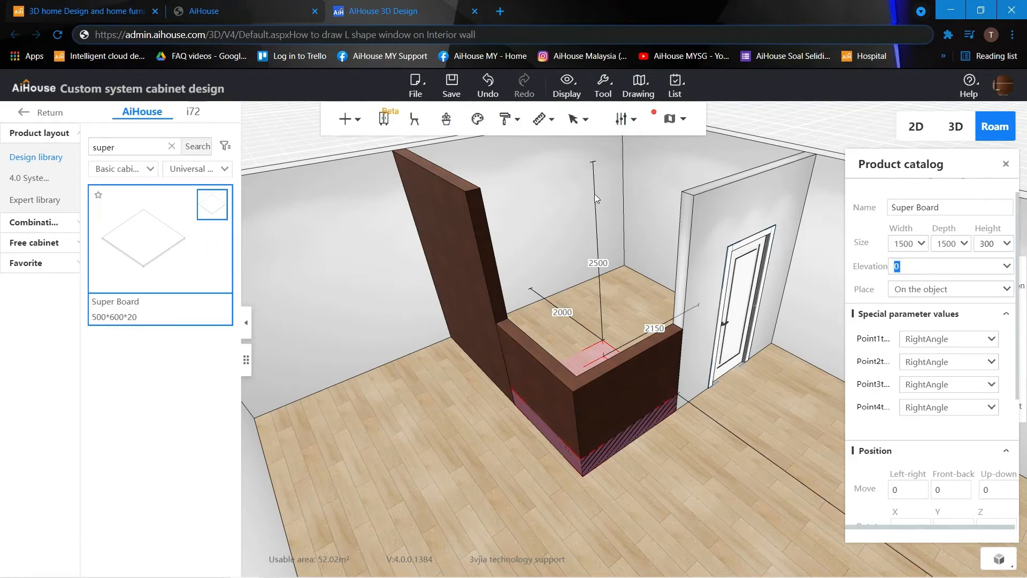
pyautogui.write('2500')
pyautogui.press('Return')
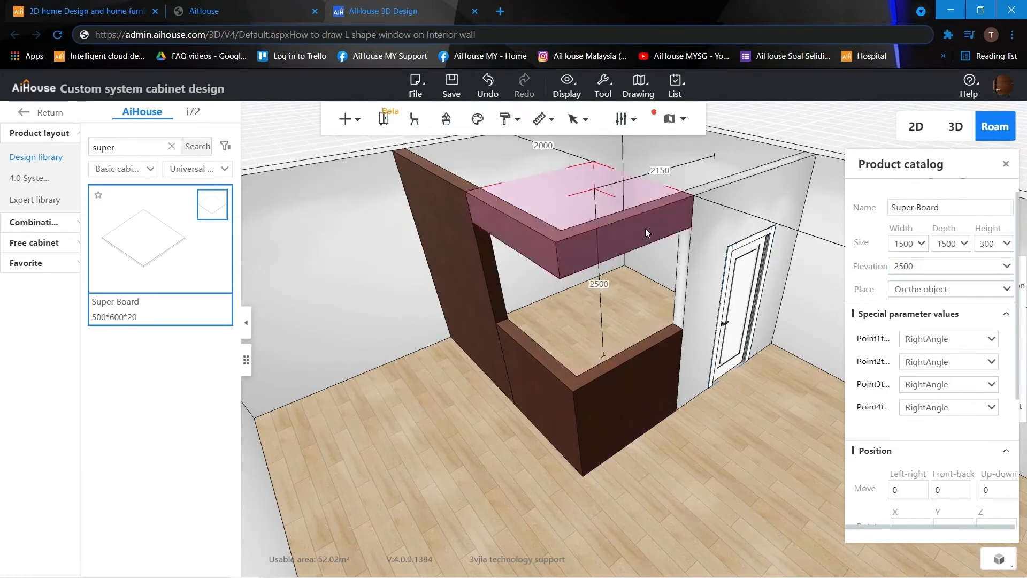
pyautogui.click(359, 248)
pyautogui.moveTo(386, 214); pyautogui.dragTo(540, 322)
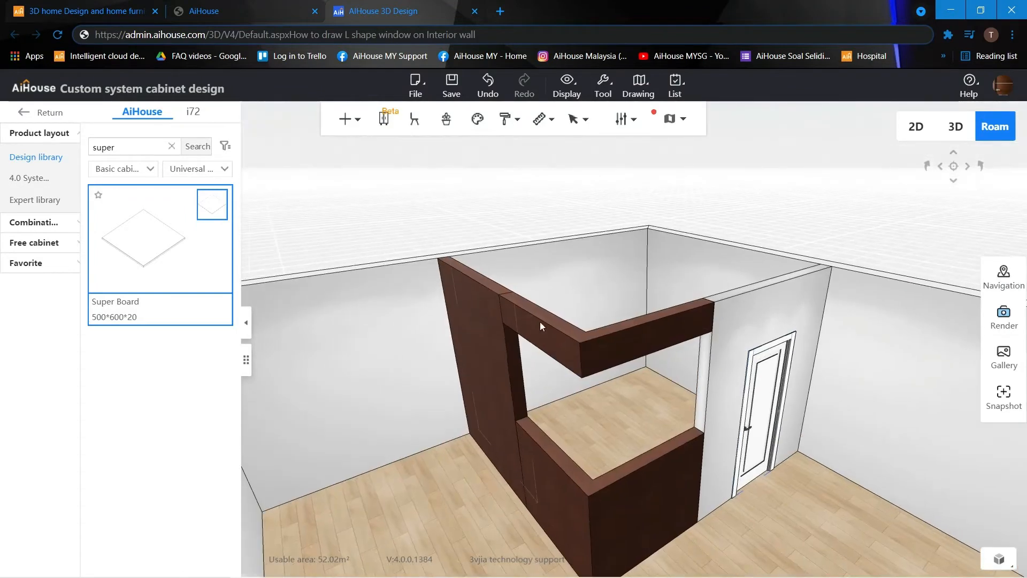
pyautogui.moveTo(538, 370); pyautogui.dragTo(537, 253)
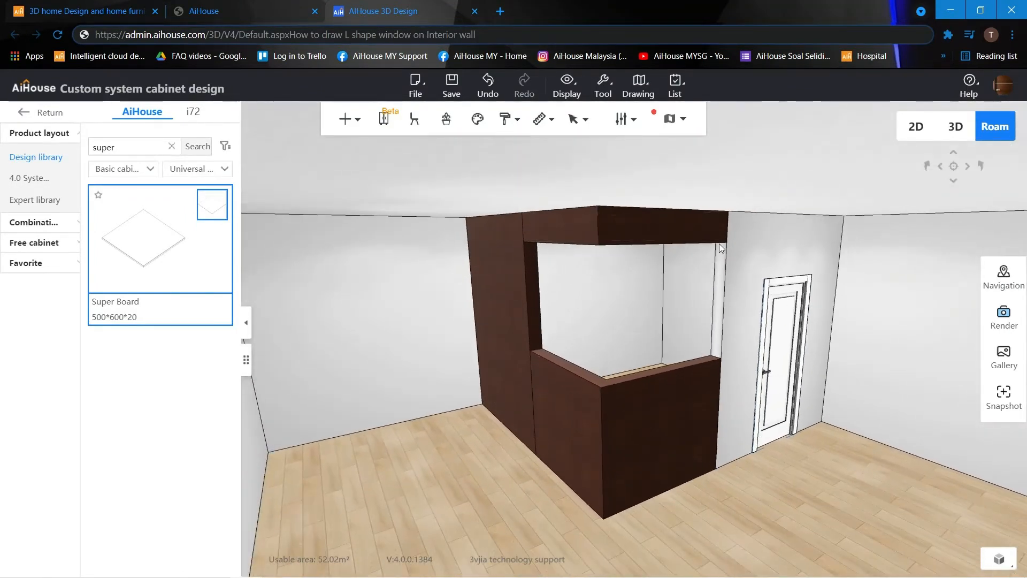
# Place a new Super Board on the open floor and set its width and depth to 1500
pyautogui.moveTo(563, 345); pyautogui.dragTo(596, 401)
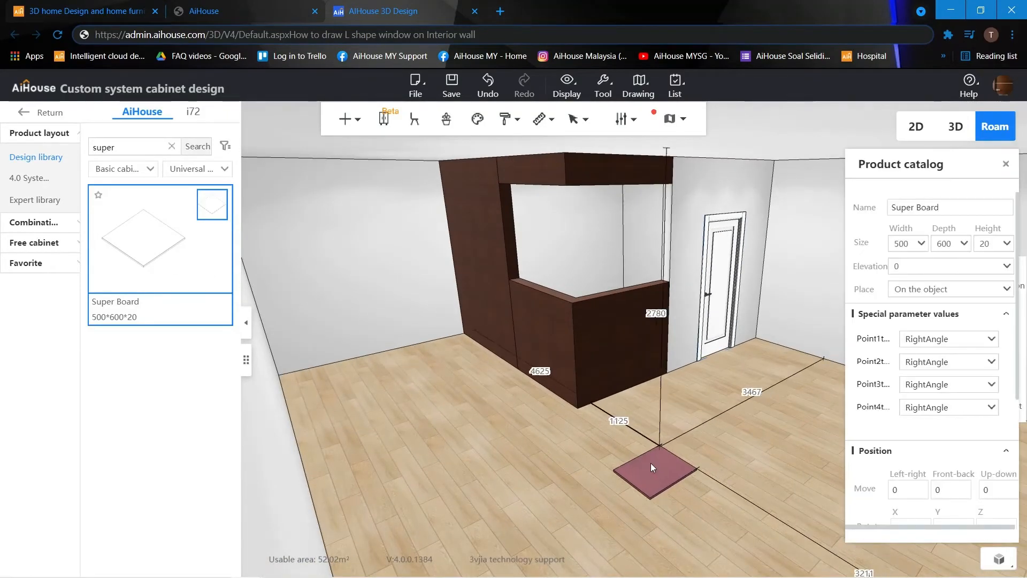
pyautogui.click(650, 463)
pyautogui.doubleClick(910, 245)
pyautogui.write('15')
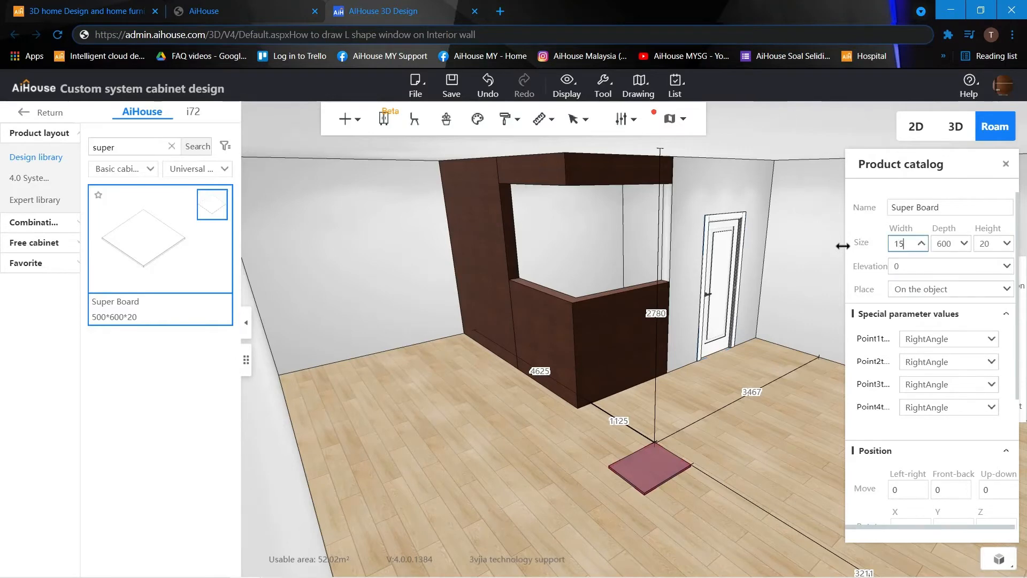
pyautogui.press('Tab')
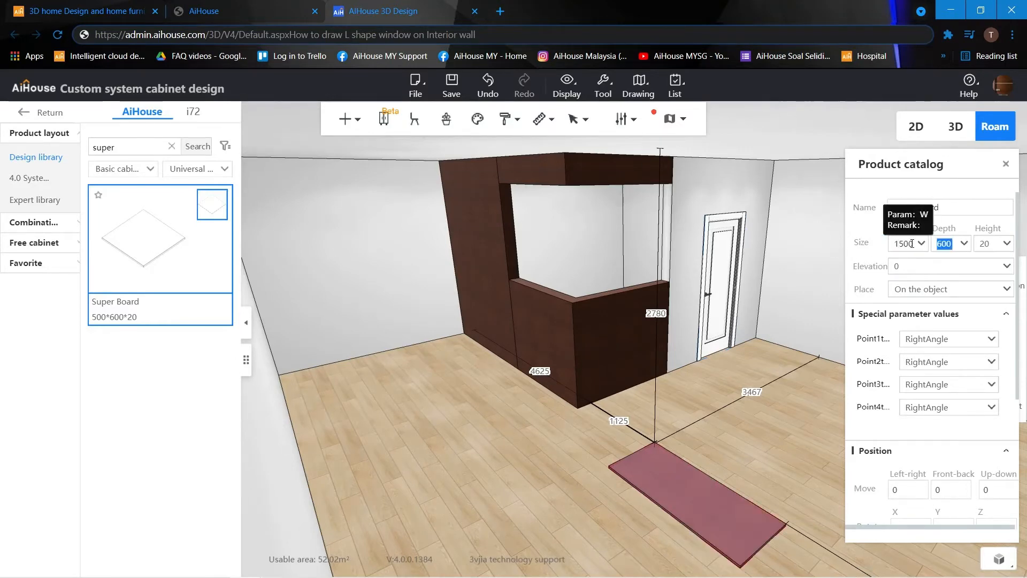
pyautogui.write('1500')
pyautogui.press('Return')
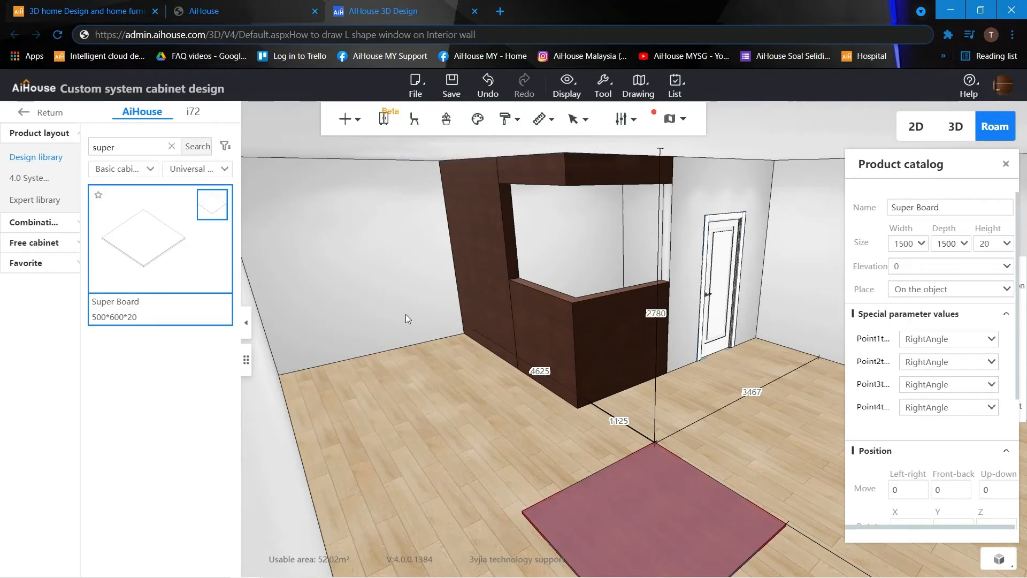
# Open the new board in panel point editing and delete its square outline
pyautogui.press('b')
pyautogui.moveTo(425, 254); pyautogui.dragTo(457, 322)
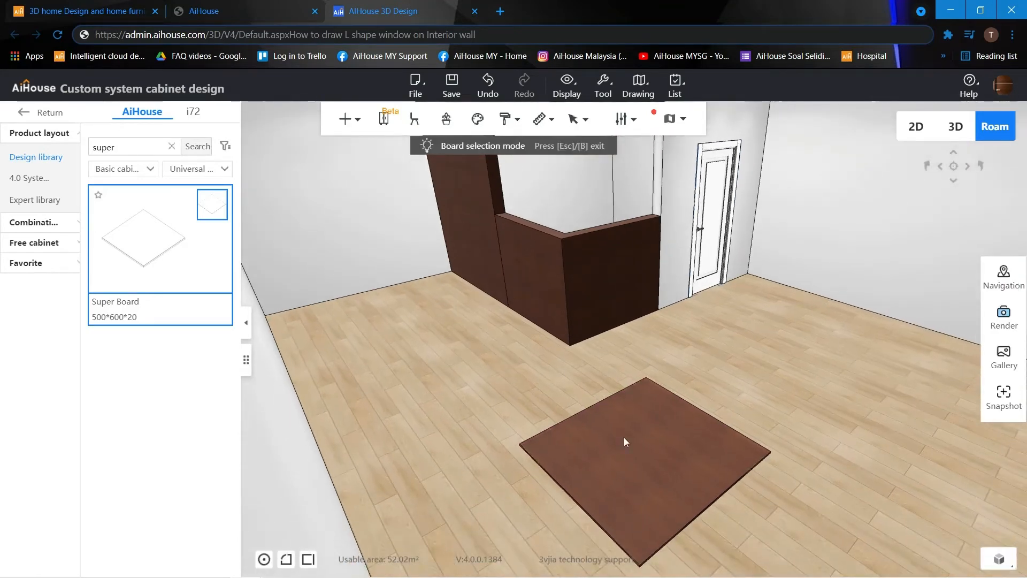
pyautogui.rightClick(624, 437)
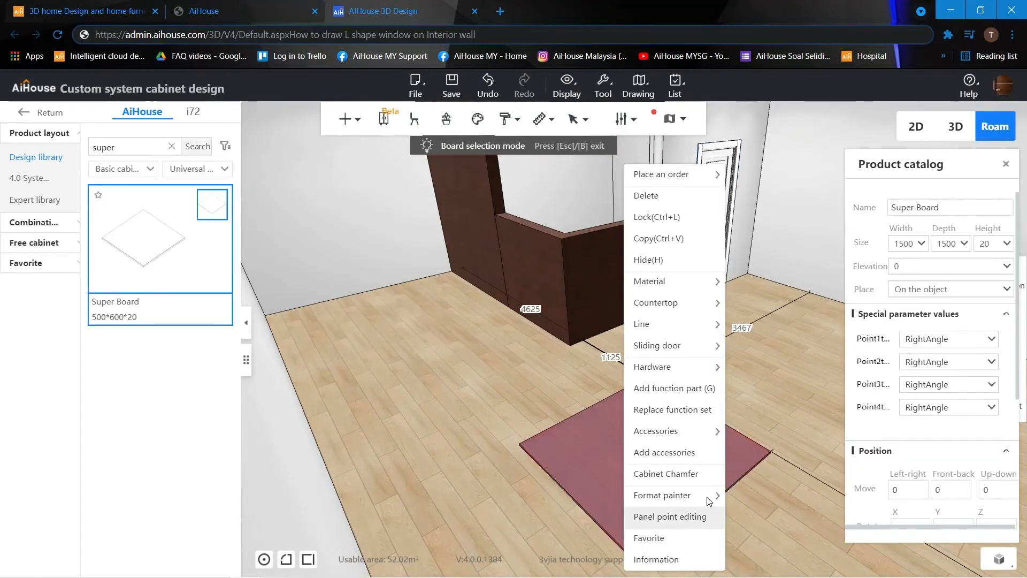
pyautogui.click(717, 514)
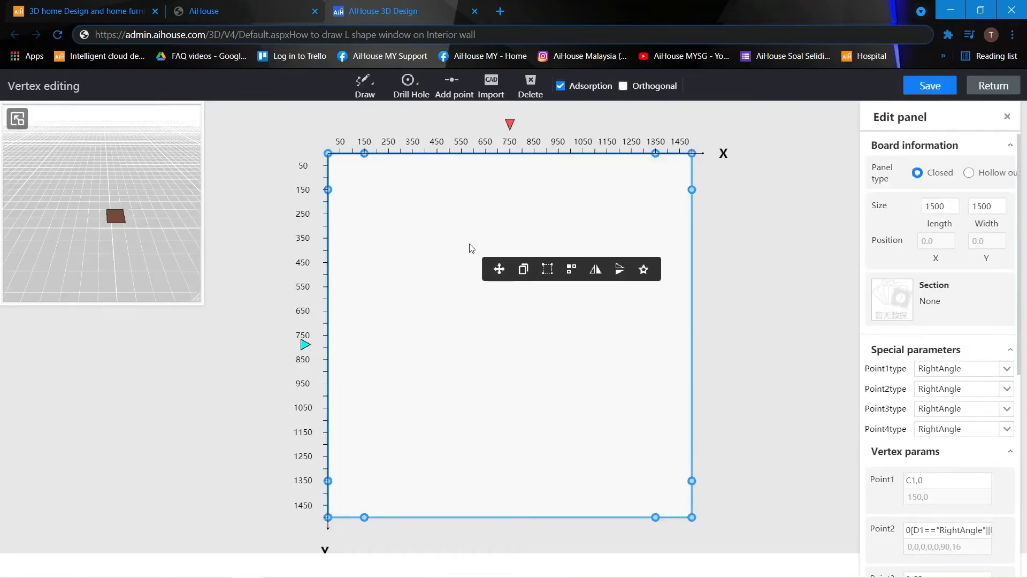
pyautogui.press('Delete')
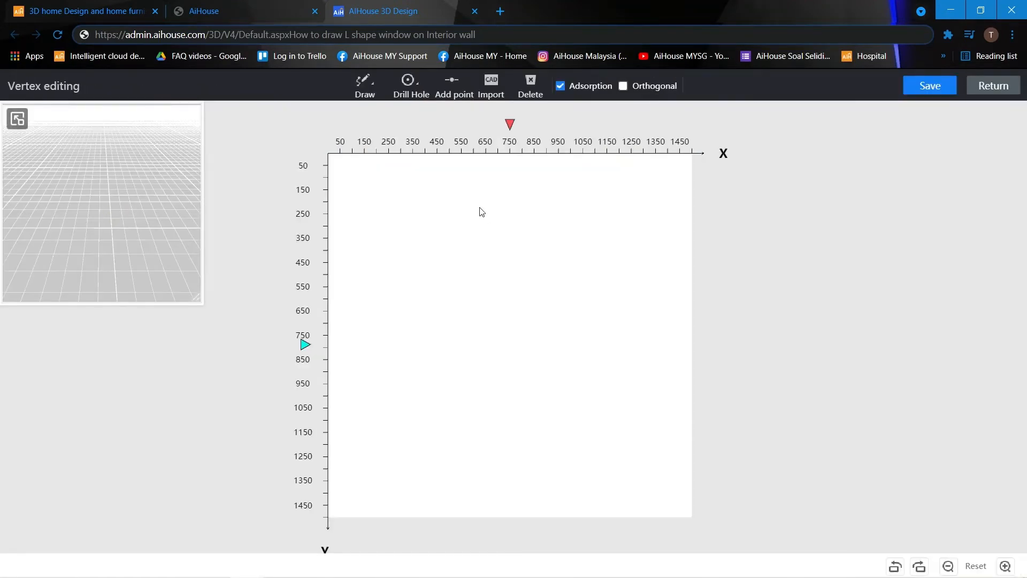
# Draw a closed L-shaped outline 50 thick, with 1500 long legs along the X = 1500 and Y = 1500 edges
pyautogui.moveTo(363, 92)
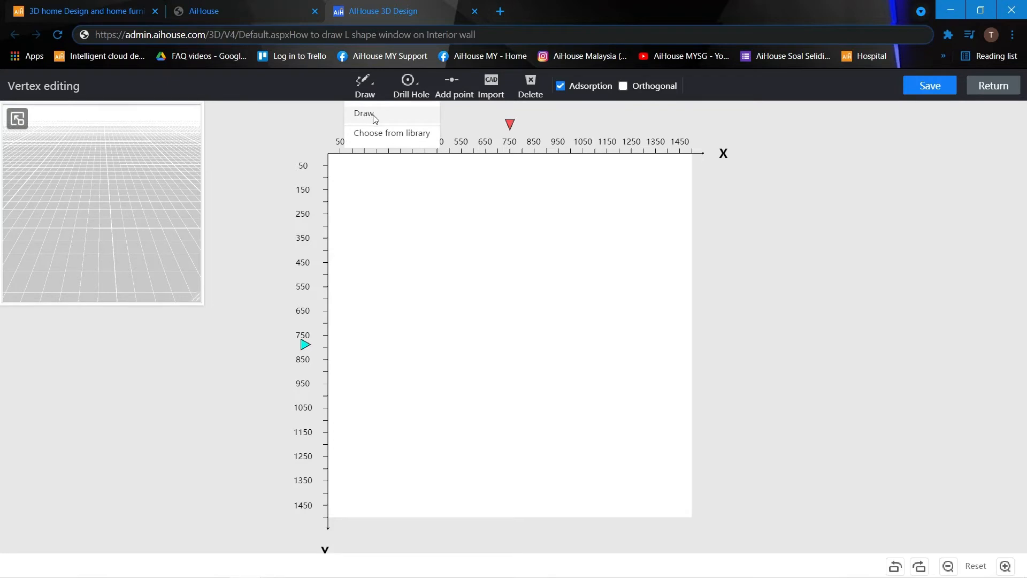
pyautogui.click(379, 119)
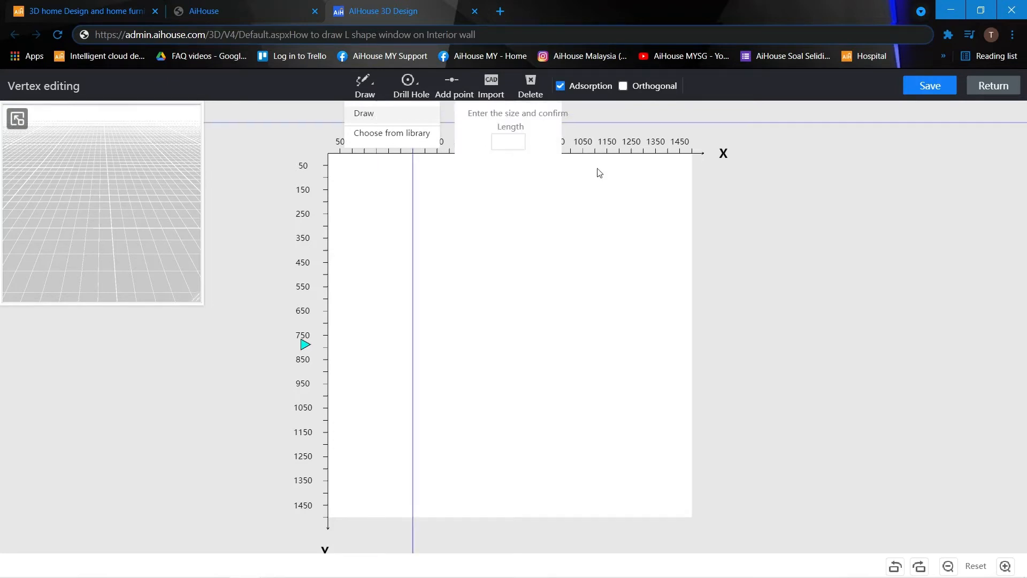
pyautogui.click(691, 153)
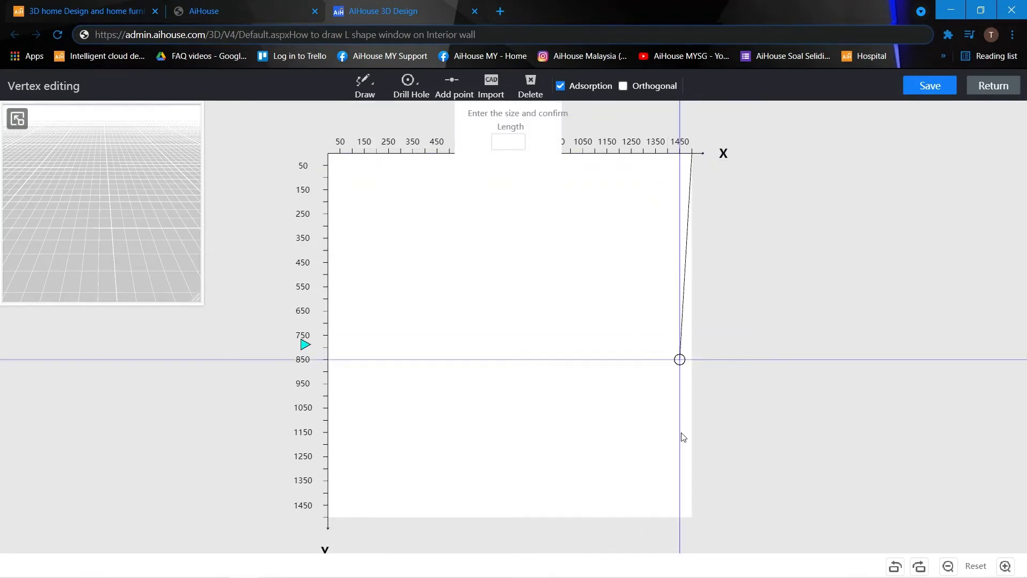
pyautogui.click(691, 518)
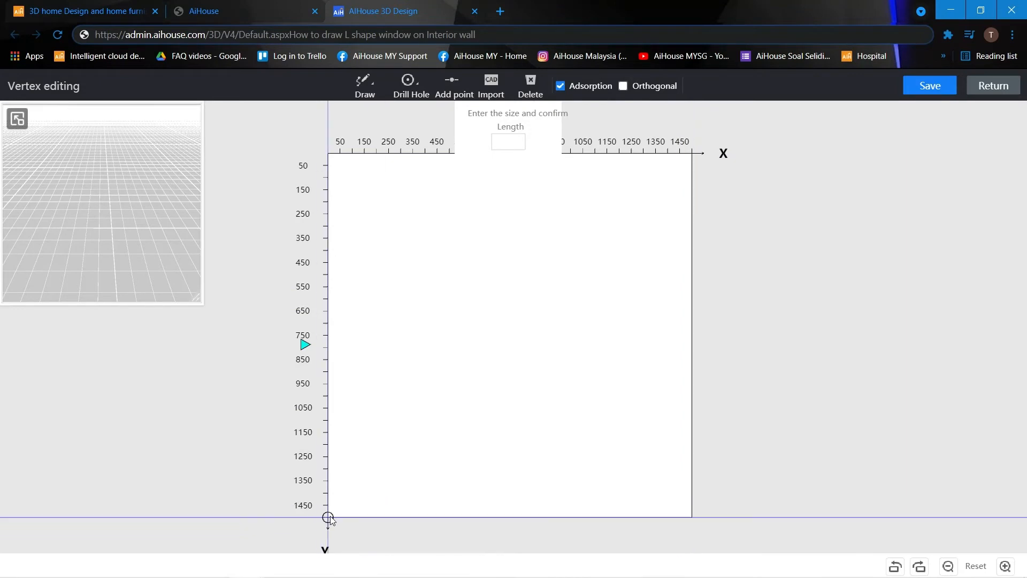
pyautogui.click(328, 517)
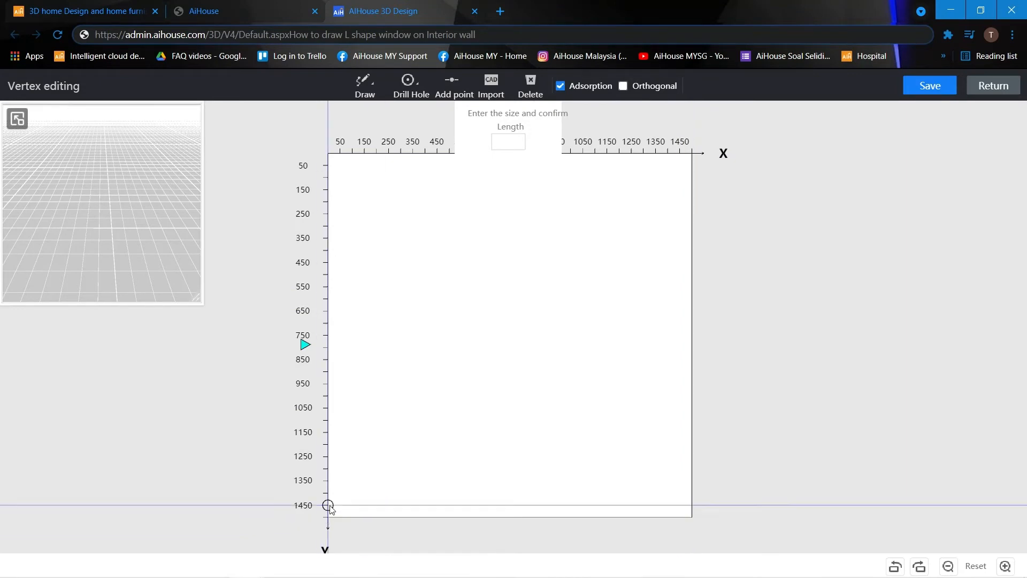
pyautogui.click(679, 506)
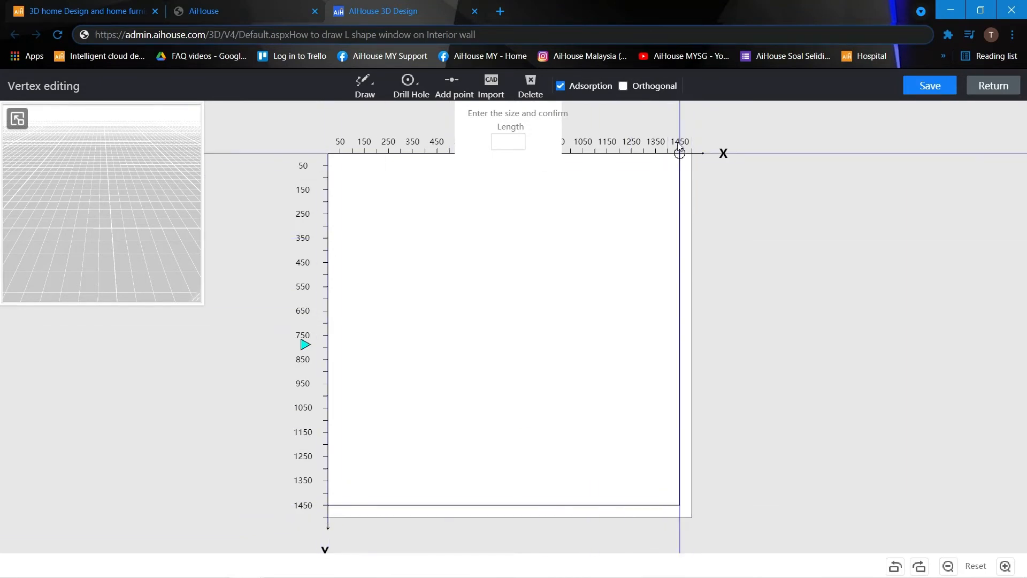
pyautogui.rightClick(815, 225)
pyautogui.scroll(2, 714, 281)
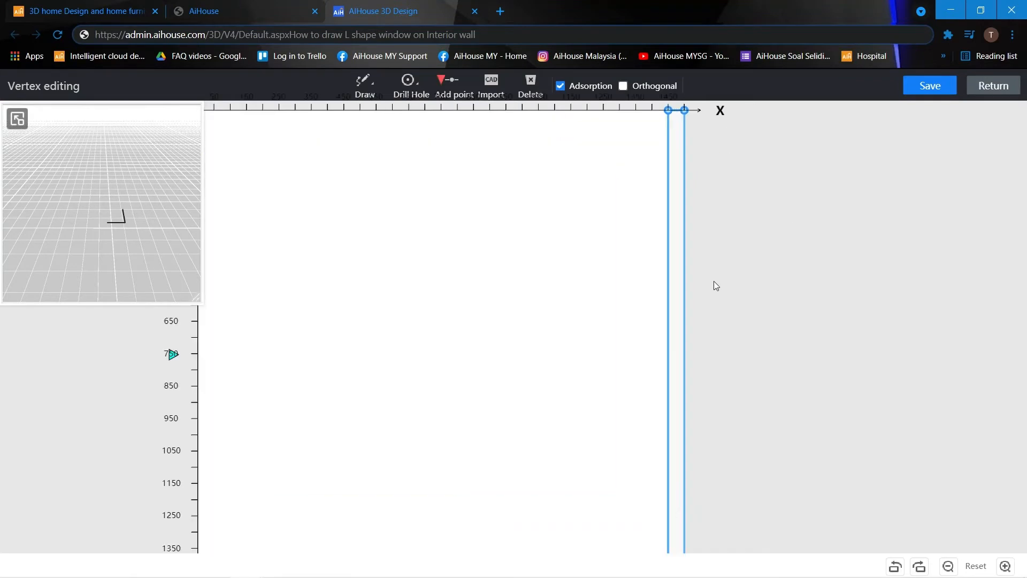
# Thin the L profile to 30 by setting its inner vertices to W-30,D-30, 0,D-30 and W-30,0, and save the panel
pyautogui.click(682, 269)
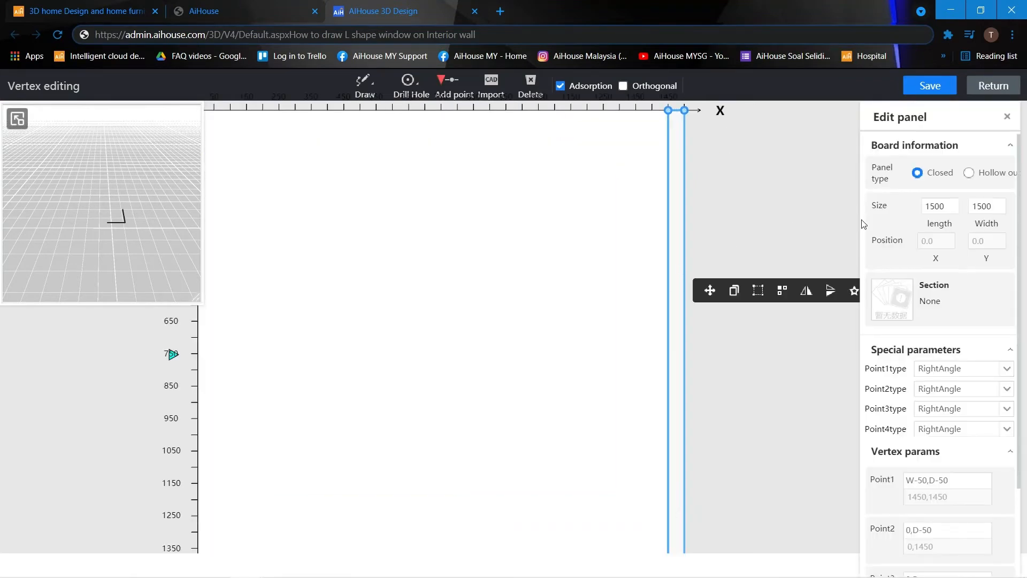
pyautogui.scroll(-2, 948, 477)
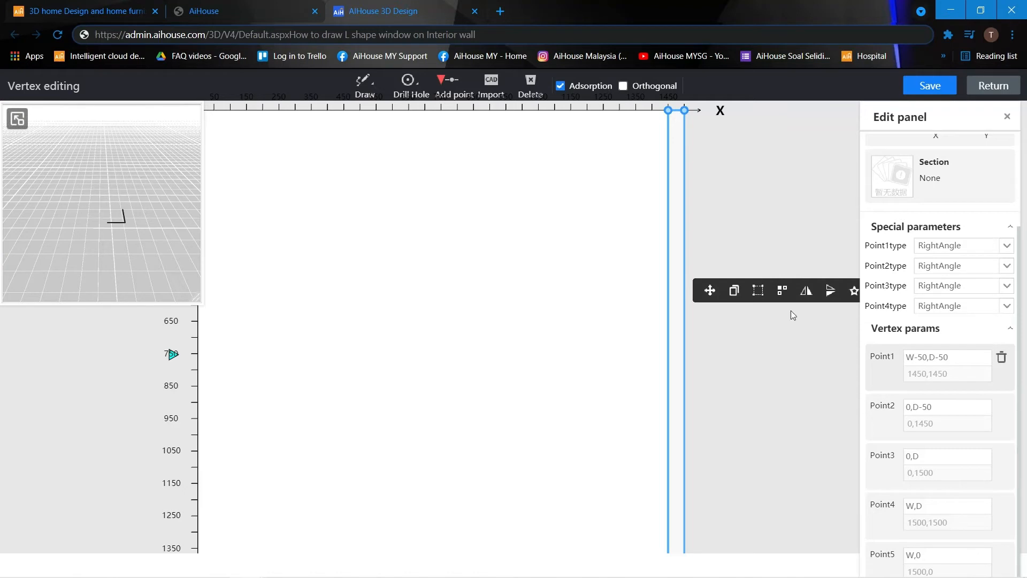
pyautogui.click(679, 213)
pyautogui.scroll(-1, 929, 351)
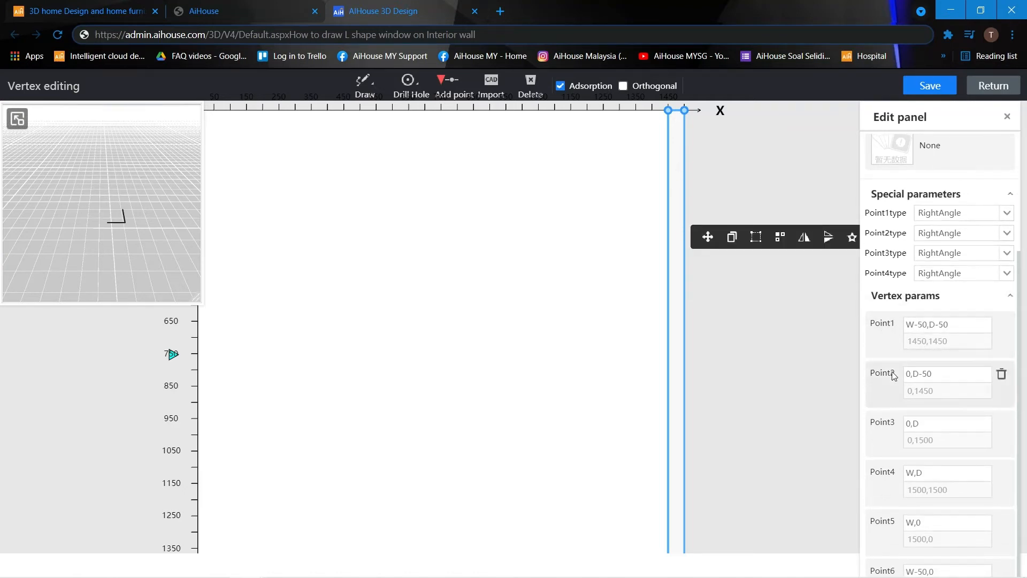
pyautogui.moveTo(917, 324); pyautogui.dragTo(921, 324)
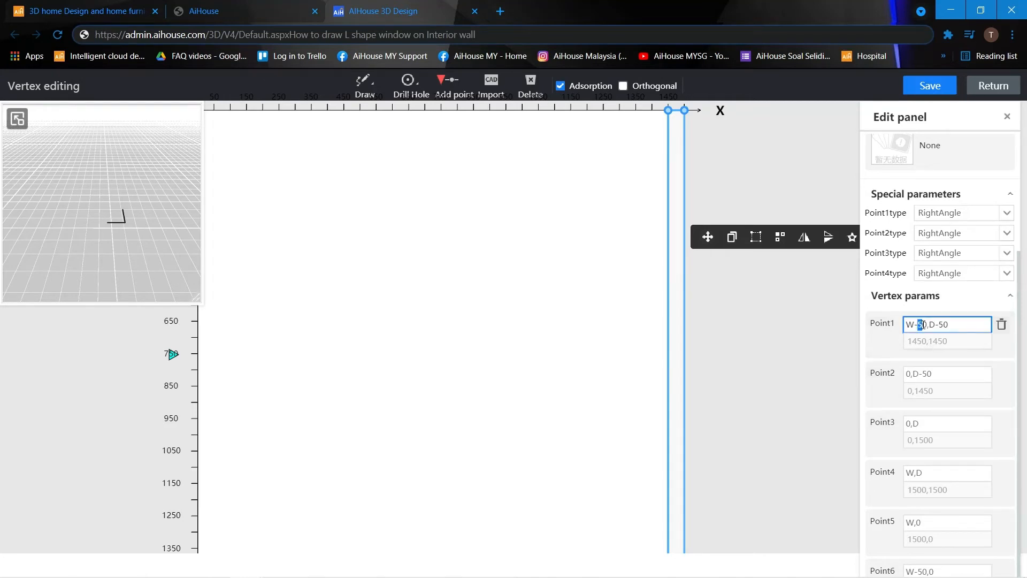
pyautogui.write('3')
pyautogui.moveTo(922, 374); pyautogui.dragTo(927, 374)
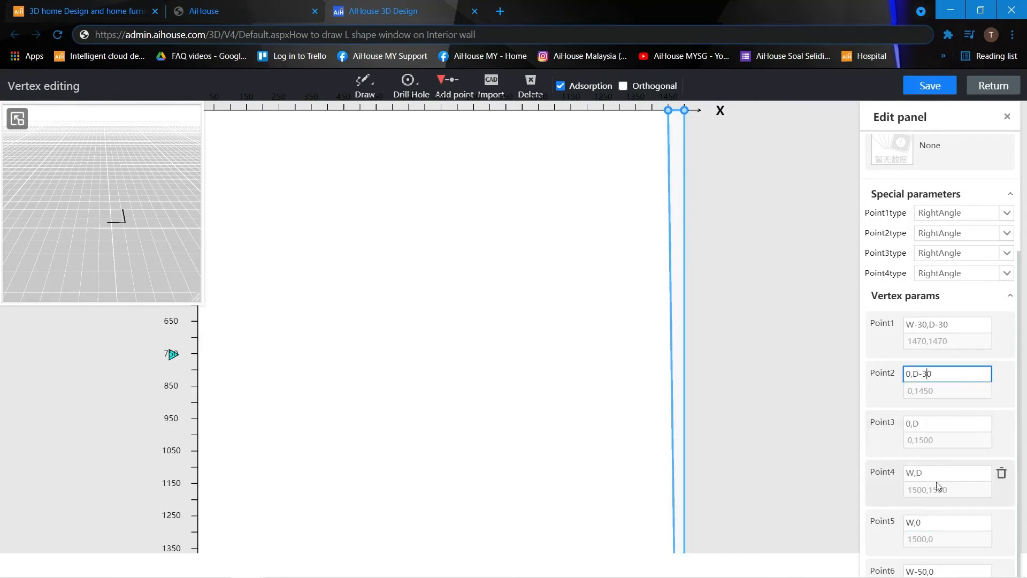
pyautogui.click(865, 403)
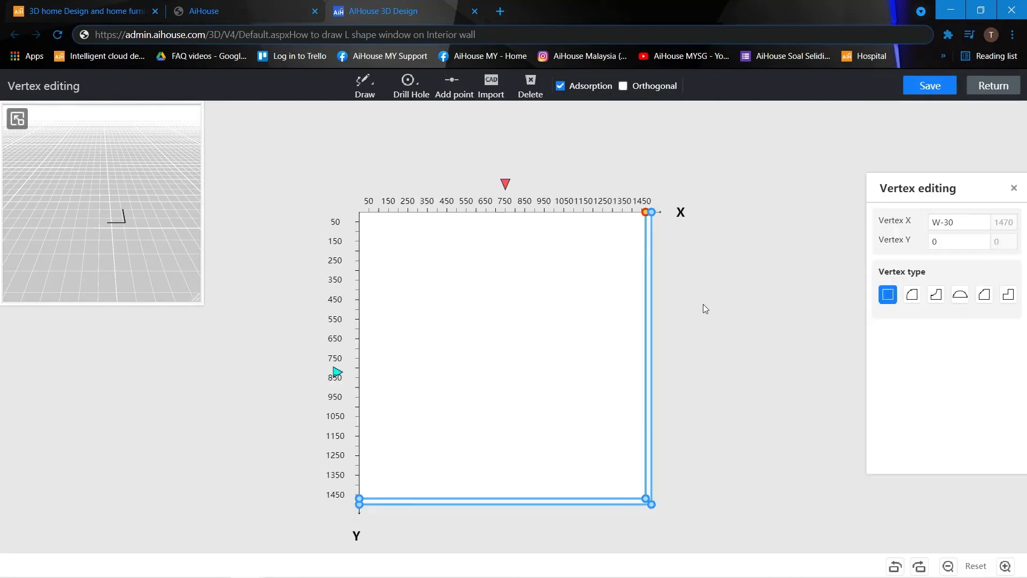
pyautogui.click(933, 89)
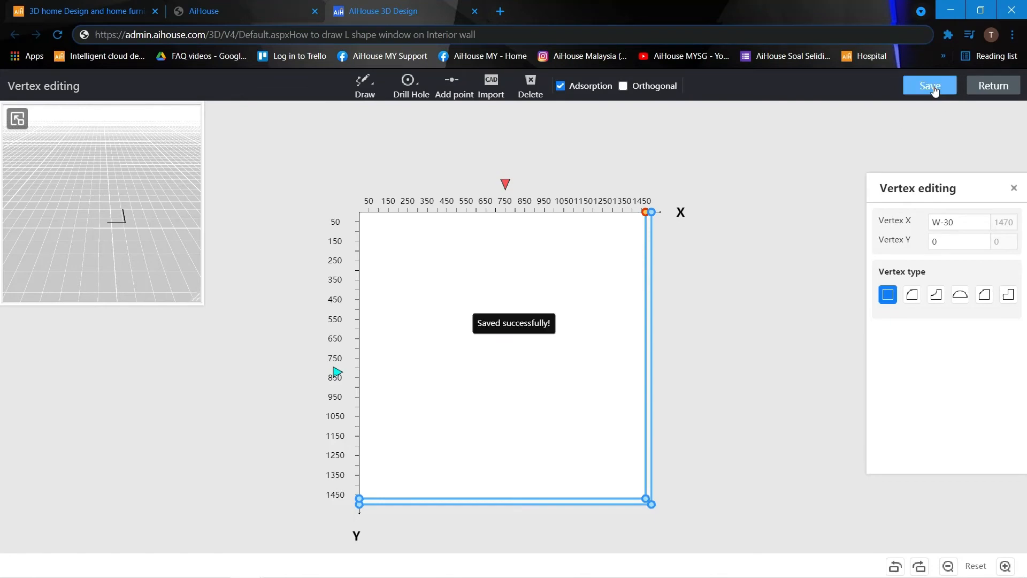
pyautogui.click(1000, 89)
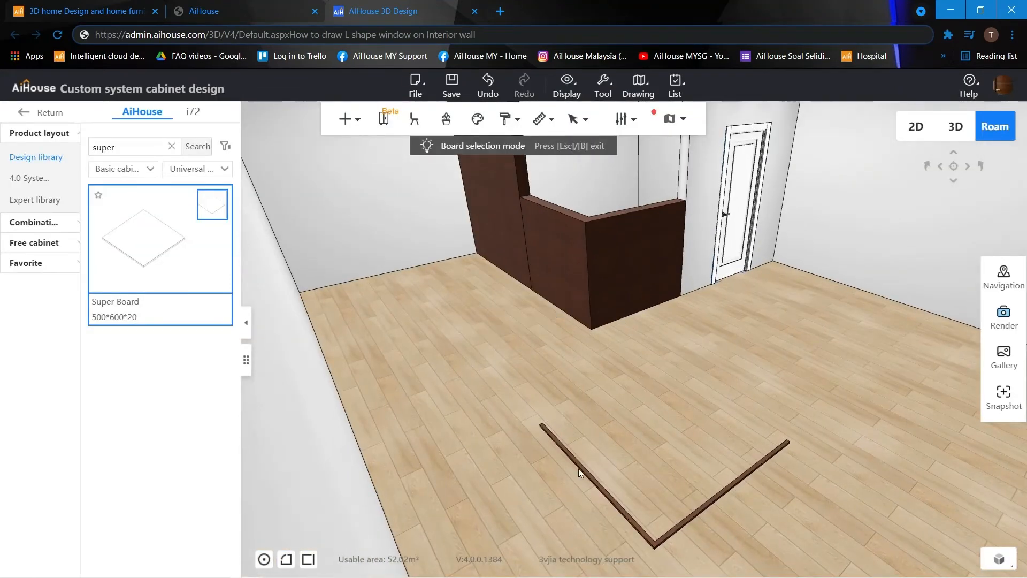
pyautogui.press('Escape')
# Set the thin L-shaped board's height to 1200
pyautogui.click(579, 468)
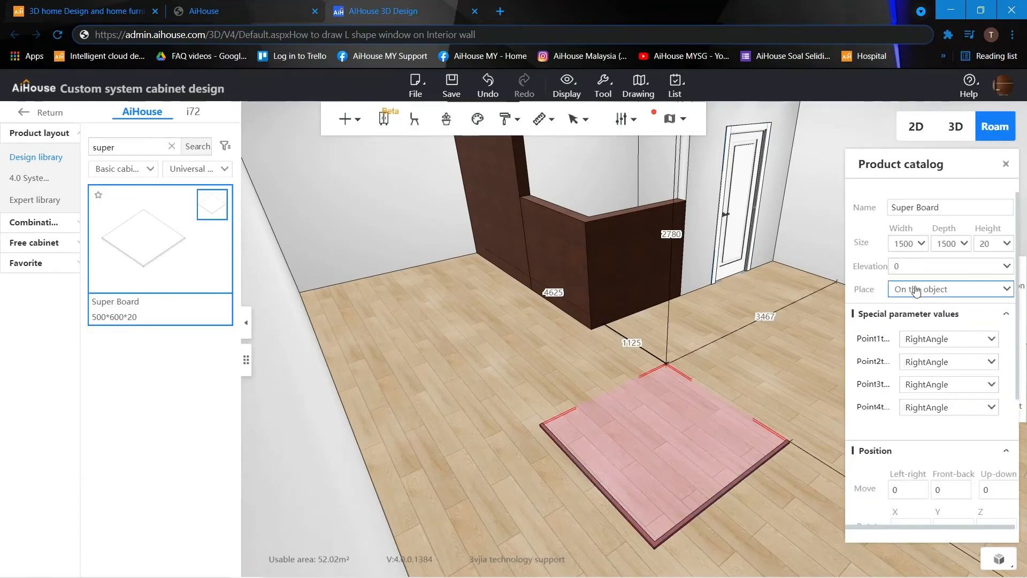
pyautogui.doubleClick(989, 242)
pyautogui.write('1')
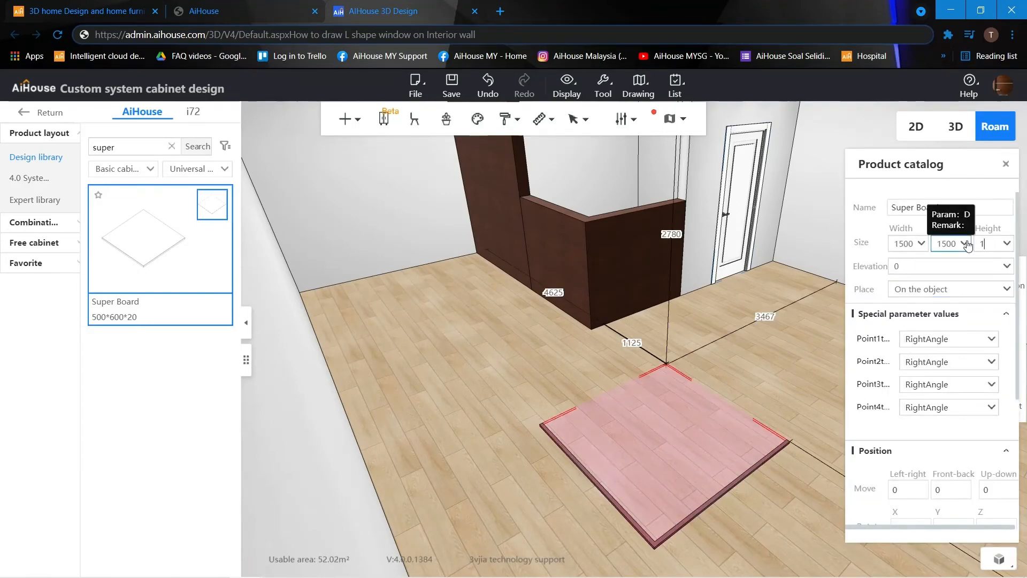
pyautogui.write('200')
pyautogui.press('Return')
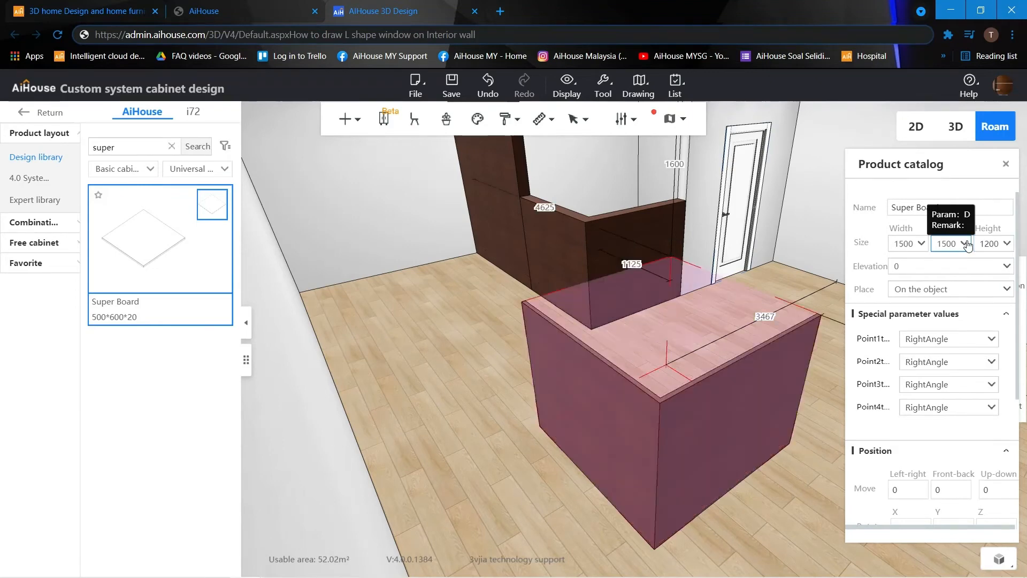
# Apply the Clear glass material from the universal library's glass materials to the thin L-shaped board
pyautogui.scroll(-2, 972, 330)
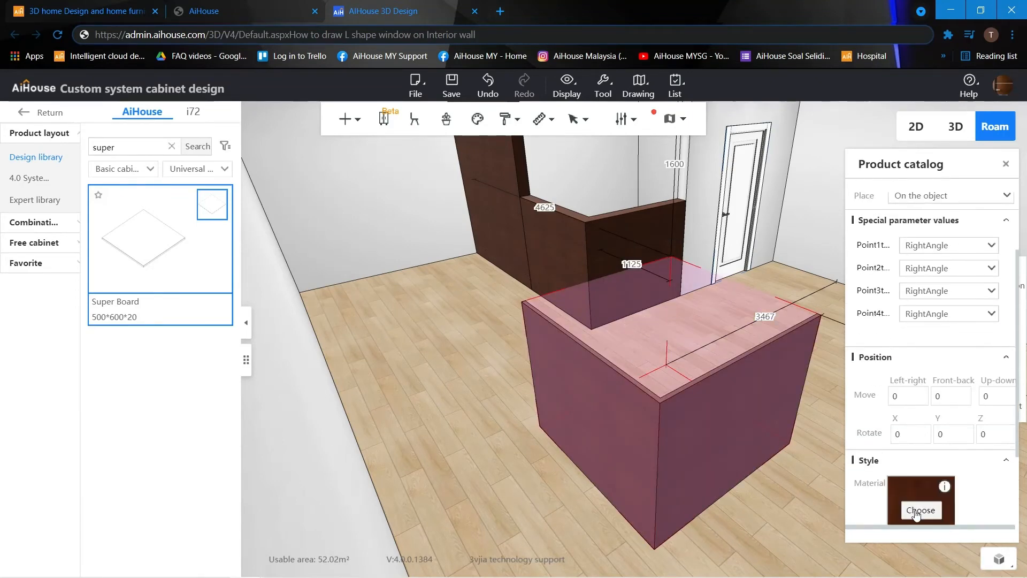
pyautogui.click(921, 510)
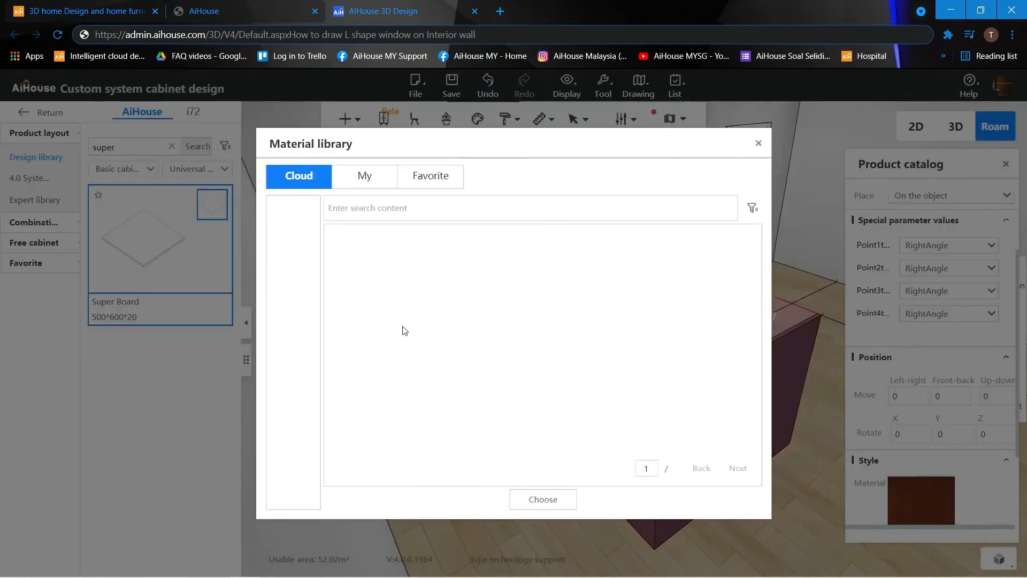
pyautogui.click(336, 209)
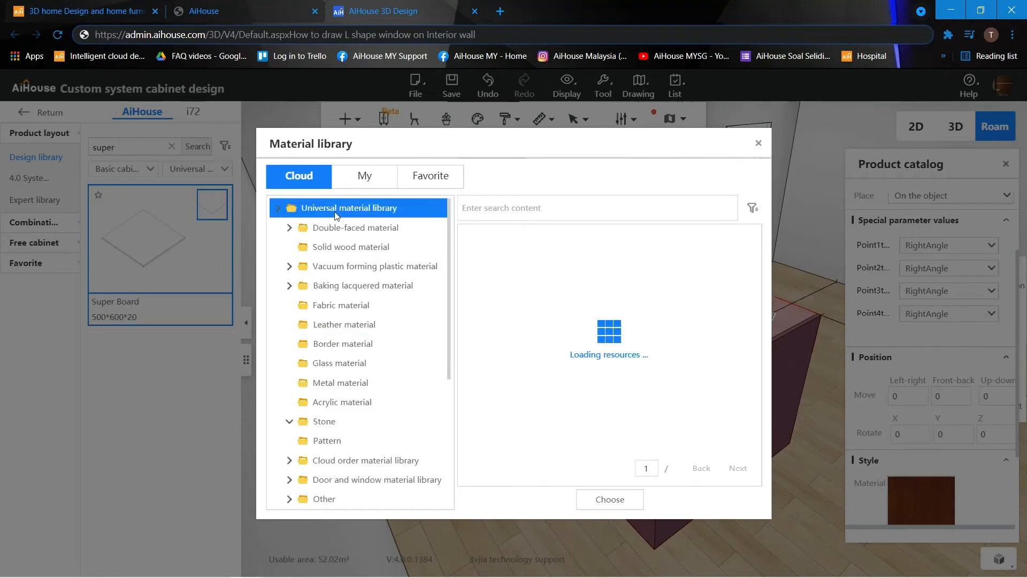
pyautogui.click(344, 324)
pyautogui.click(329, 364)
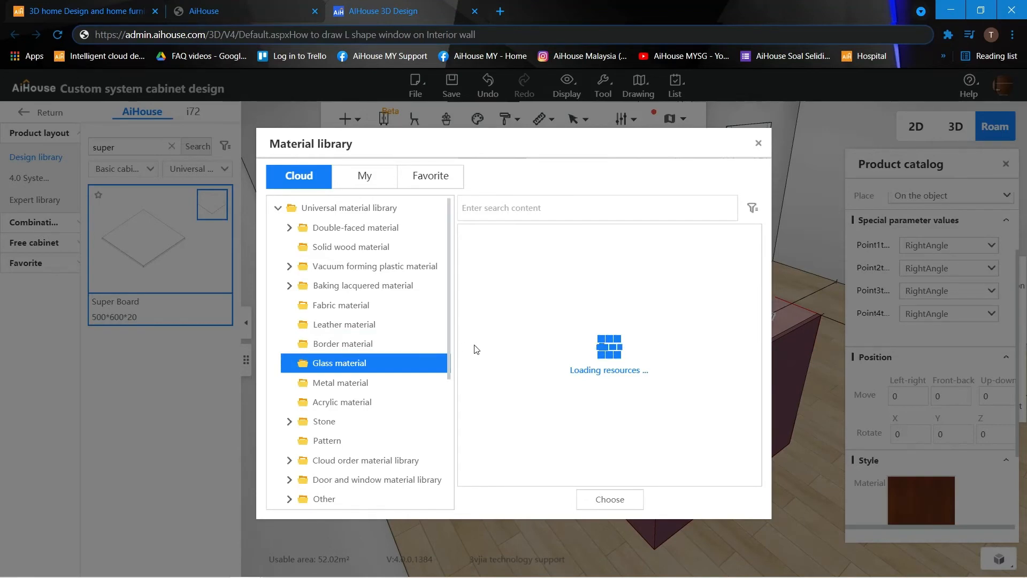
pyautogui.click(468, 358)
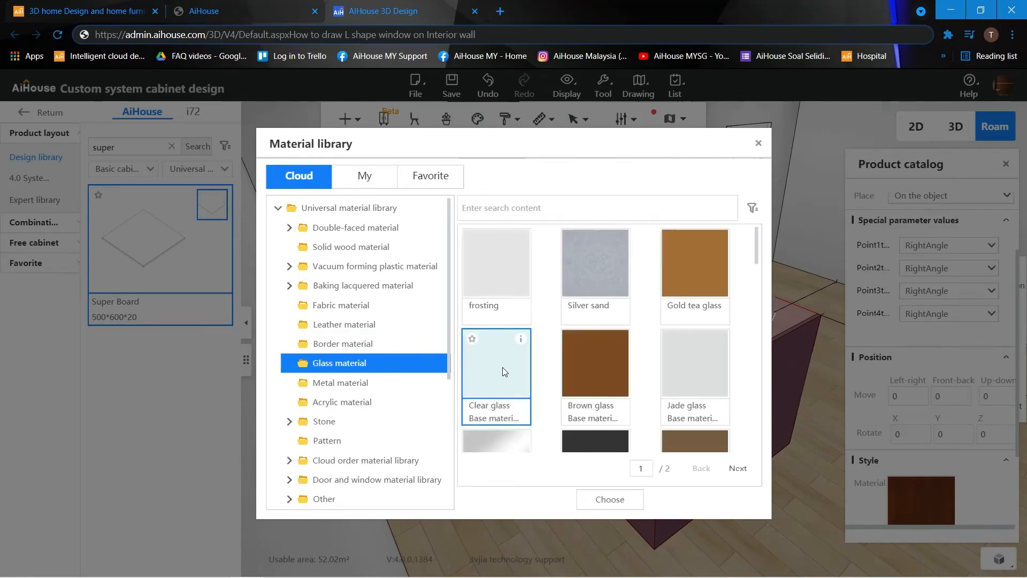
pyautogui.click(611, 498)
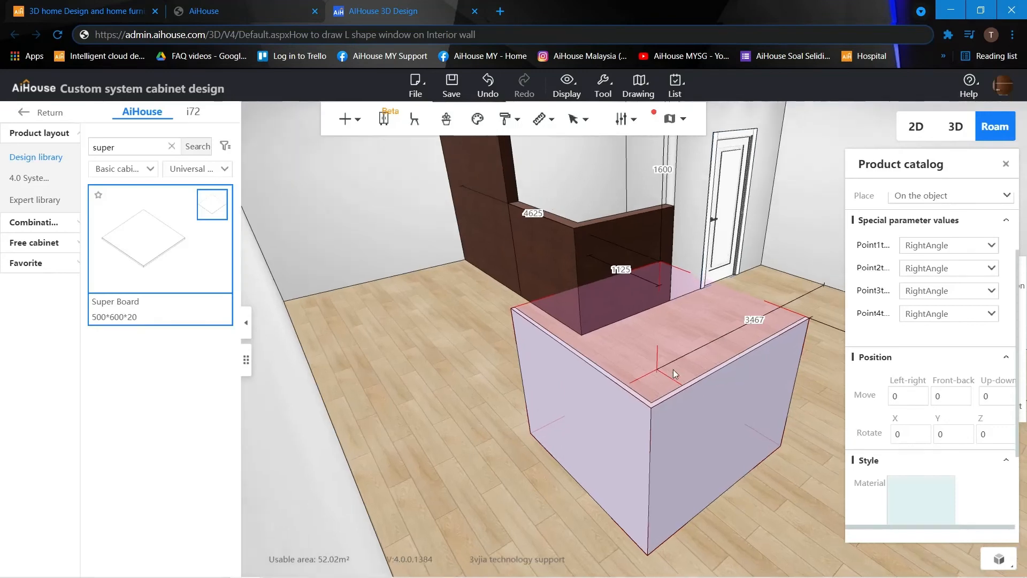
# Try positioning the glass board 2000 from the side wall beyond the door
pyautogui.doubleClick(734, 322)
pyautogui.write('2')
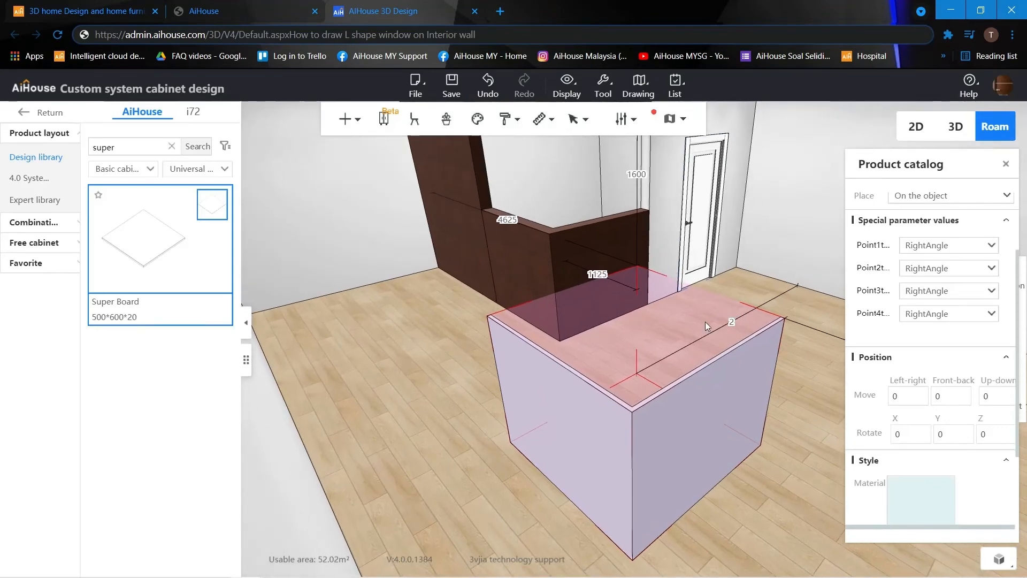
pyautogui.write('000')
pyautogui.press('Return')
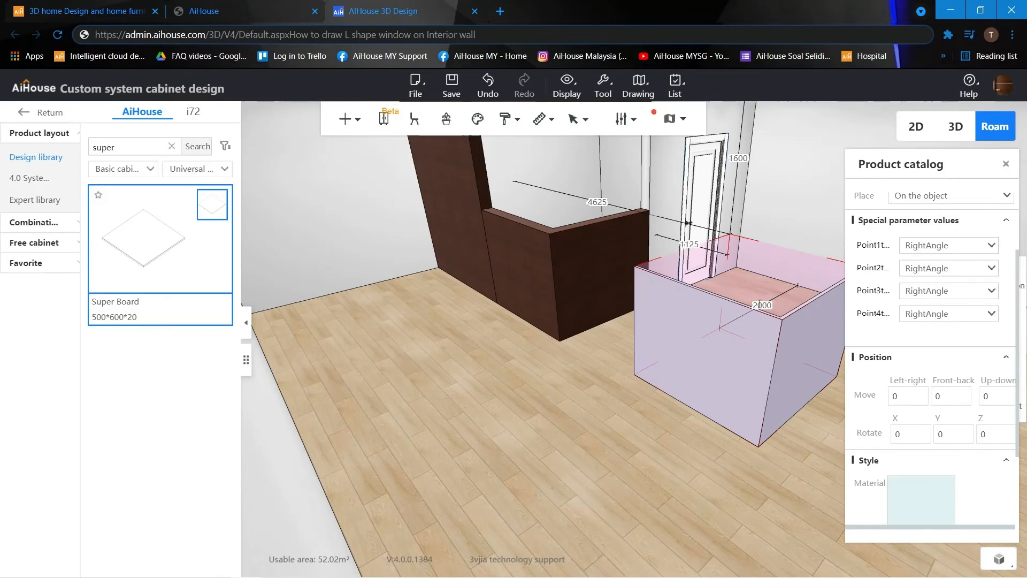
# Set the glass board's distance from the side wall beyond the door to 2130
pyautogui.doubleClick(760, 304)
pyautogui.write('217')
pyautogui.press('Return')
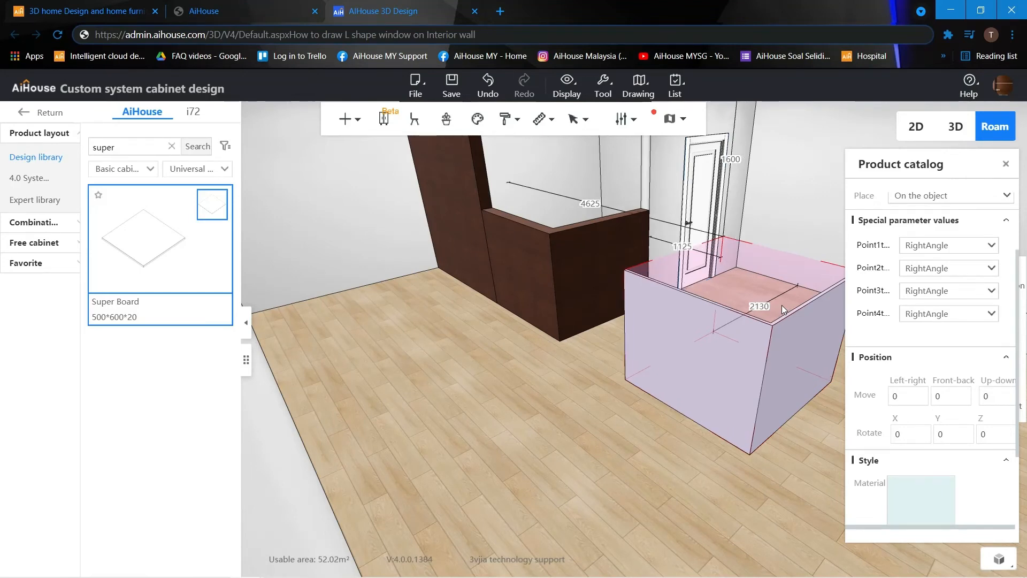
# Fit the glass board into the window opening by setting its distance from the back wall to 1970 and its elevation to 1300
pyautogui.click(597, 203)
pyautogui.write('1970')
pyautogui.press('Return')
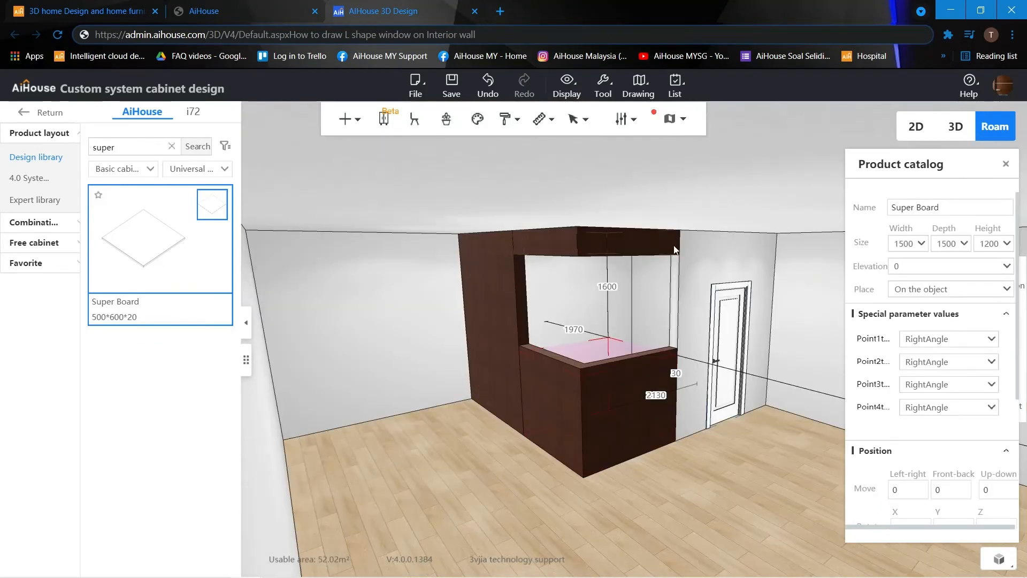
pyautogui.click(910, 270)
pyautogui.write('1300')
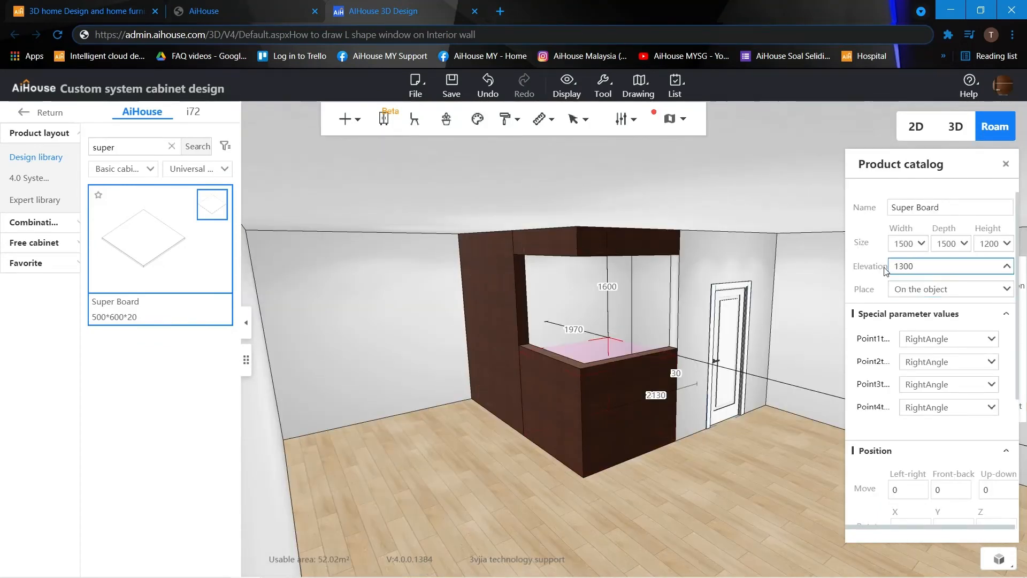
pyautogui.press('Return')
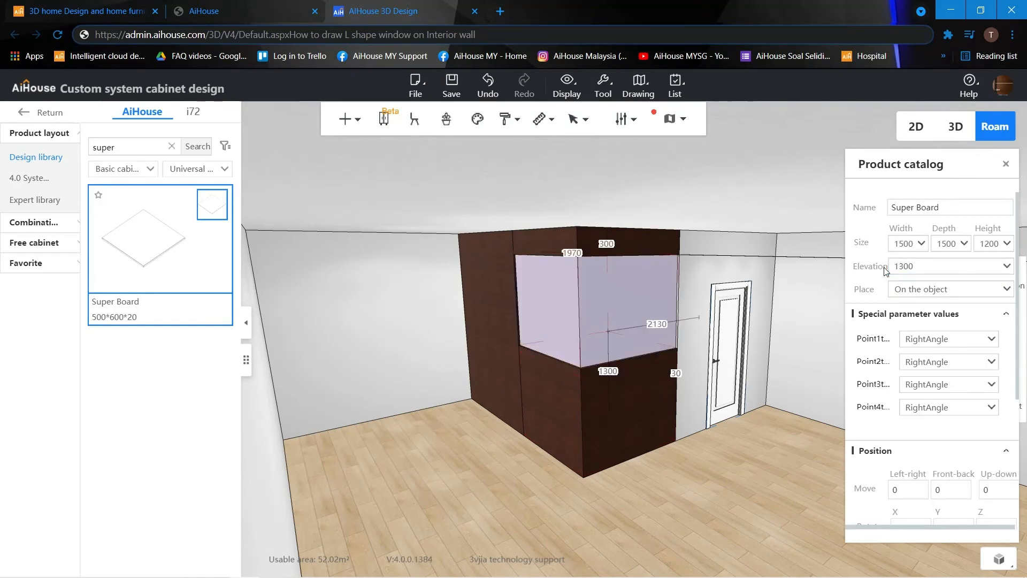
pyautogui.click(708, 186)
pyautogui.press('w')
pyautogui.moveTo(708, 188); pyautogui.dragTo(637, 190)
pyautogui.scroll(-2, 604, 307)
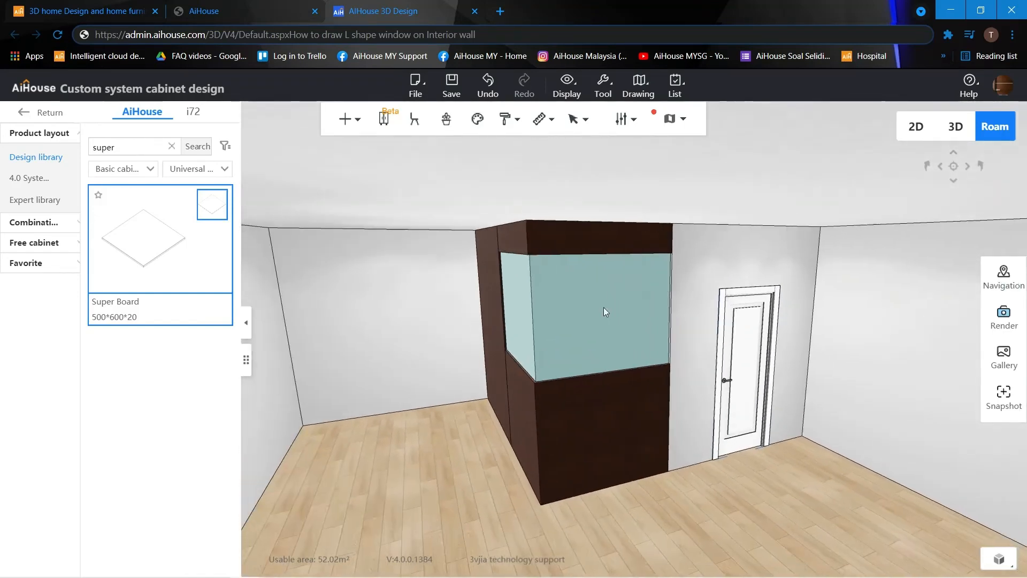
pyautogui.scroll(1, 608, 307)
pyautogui.moveTo(608, 307); pyautogui.dragTo(638, 255)
# Leave the cabinet design and apply the bronze mirror texture from page 2 of the uploaded textures to the wall around the door
pyautogui.click(46, 118)
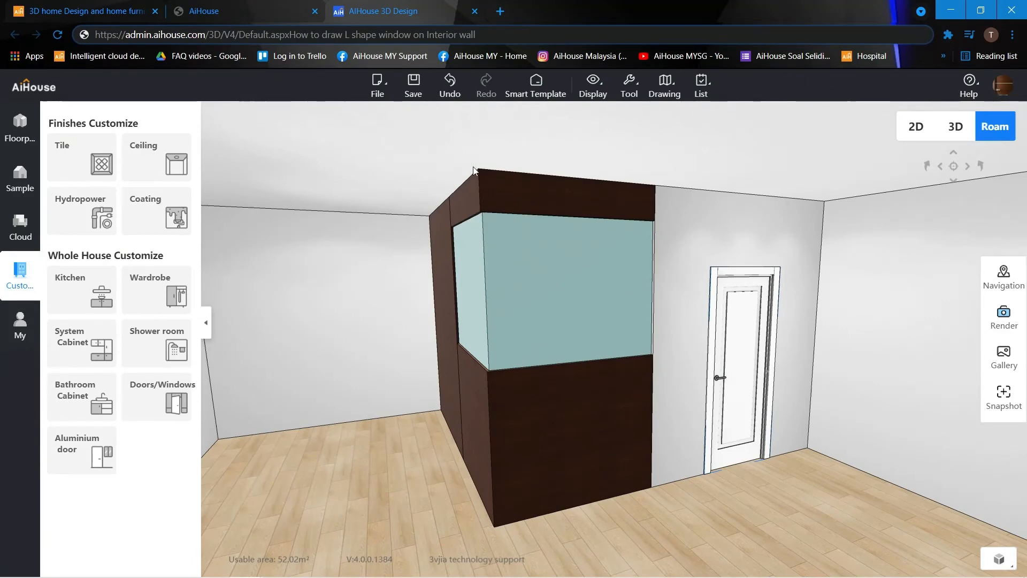
pyautogui.moveTo(20, 324)
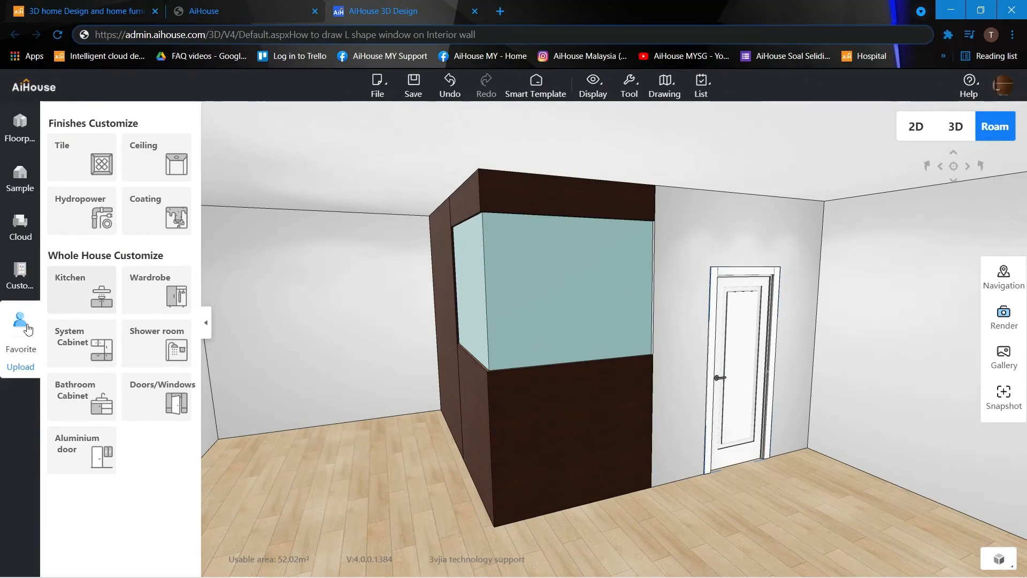
pyautogui.click(21, 349)
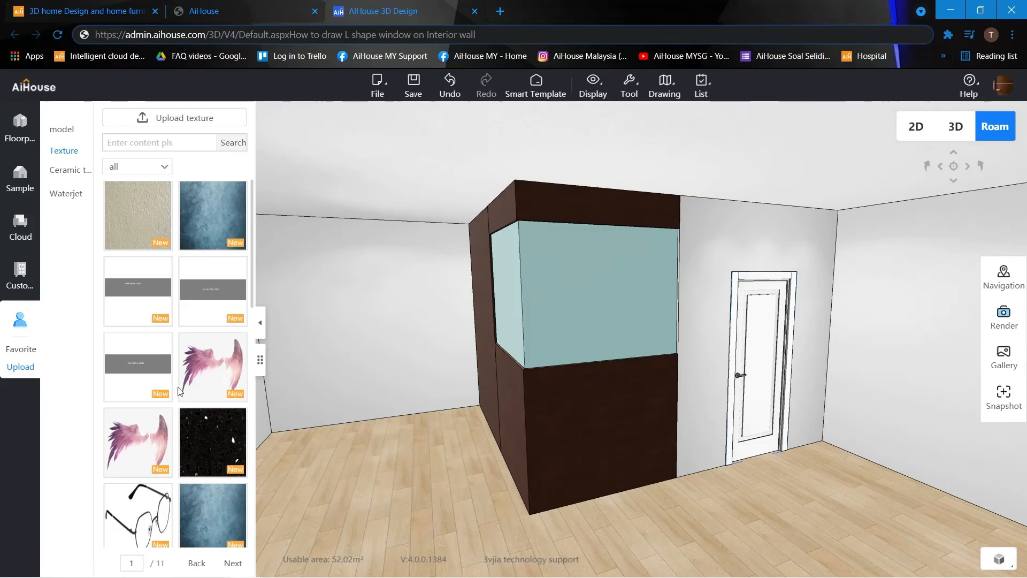
pyautogui.scroll(-10, 199, 225)
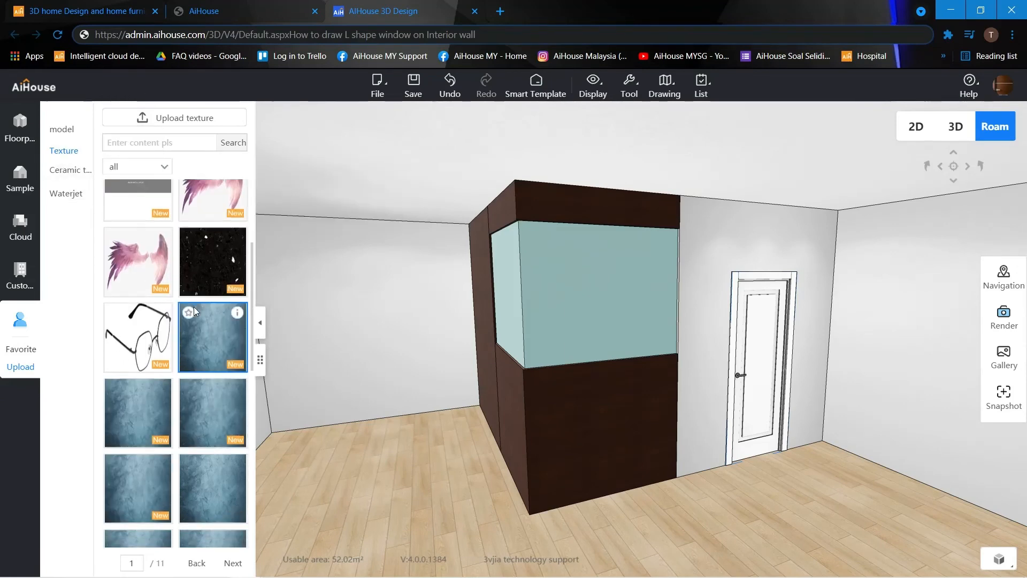
pyautogui.click(233, 563)
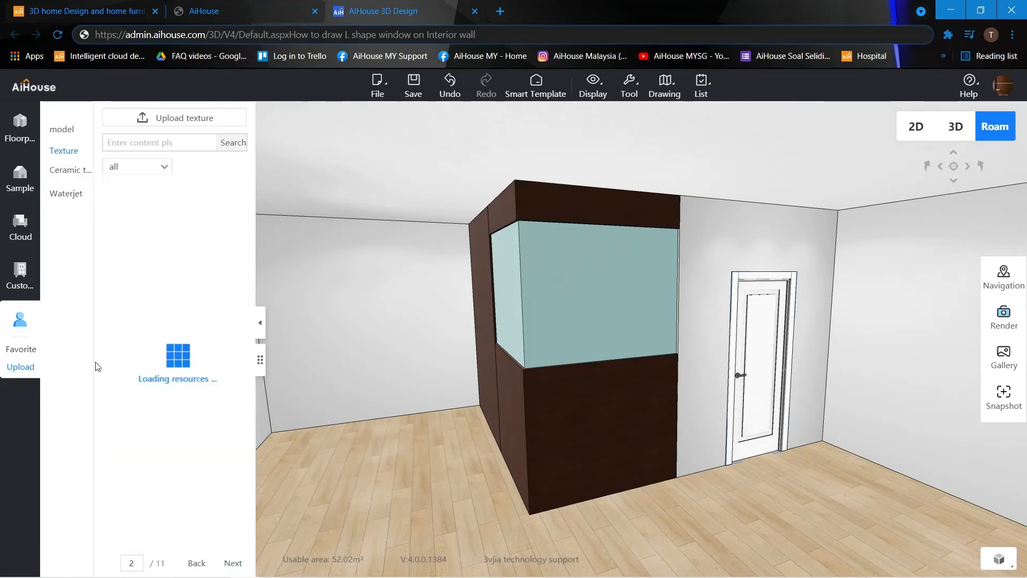
pyautogui.scroll(-6, 179, 368)
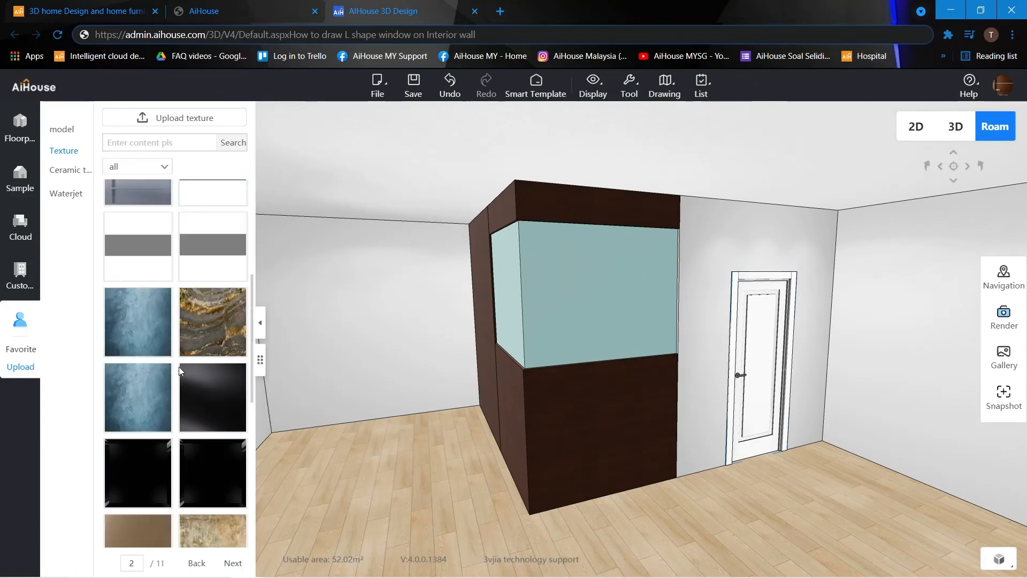
pyautogui.moveTo(159, 423); pyautogui.dragTo(701, 300)
# Change the upper L-shaped Super Board's material to the bronze mirror texture from page 2 of the personal material library
pyautogui.click(599, 198)
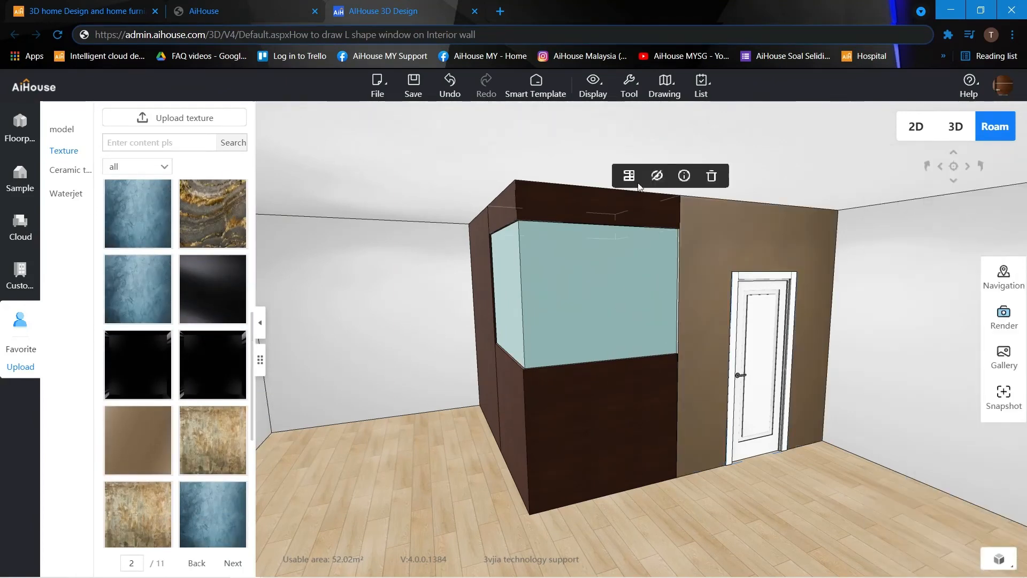
pyautogui.click(629, 175)
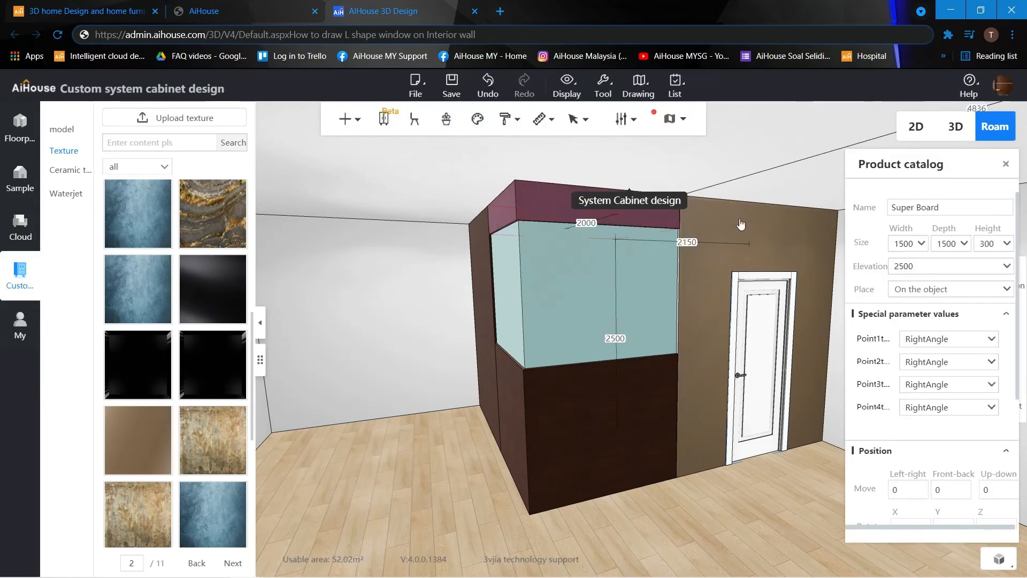
pyautogui.scroll(-3, 952, 348)
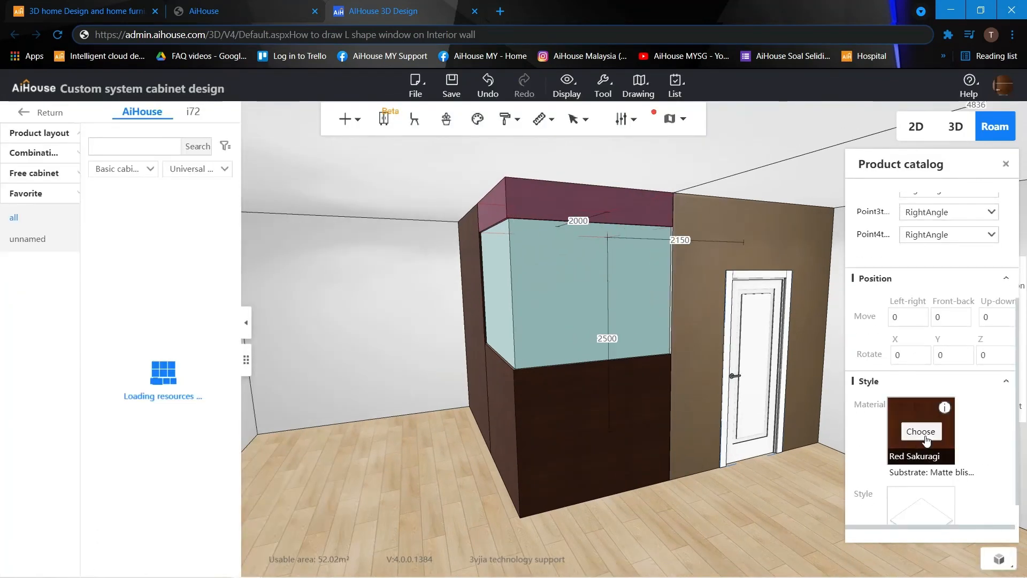
pyautogui.click(921, 431)
pyautogui.click(364, 182)
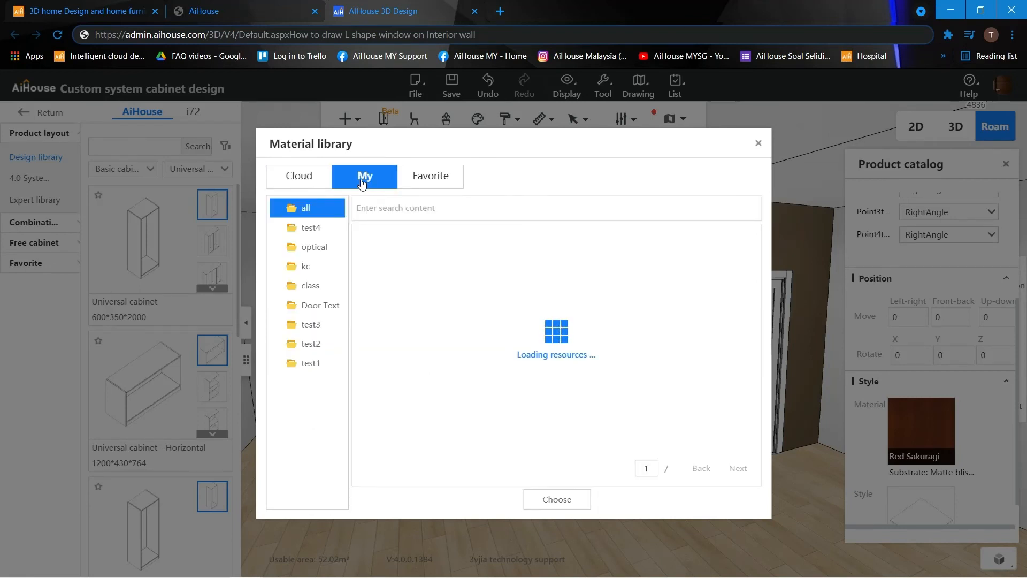
pyautogui.click(737, 471)
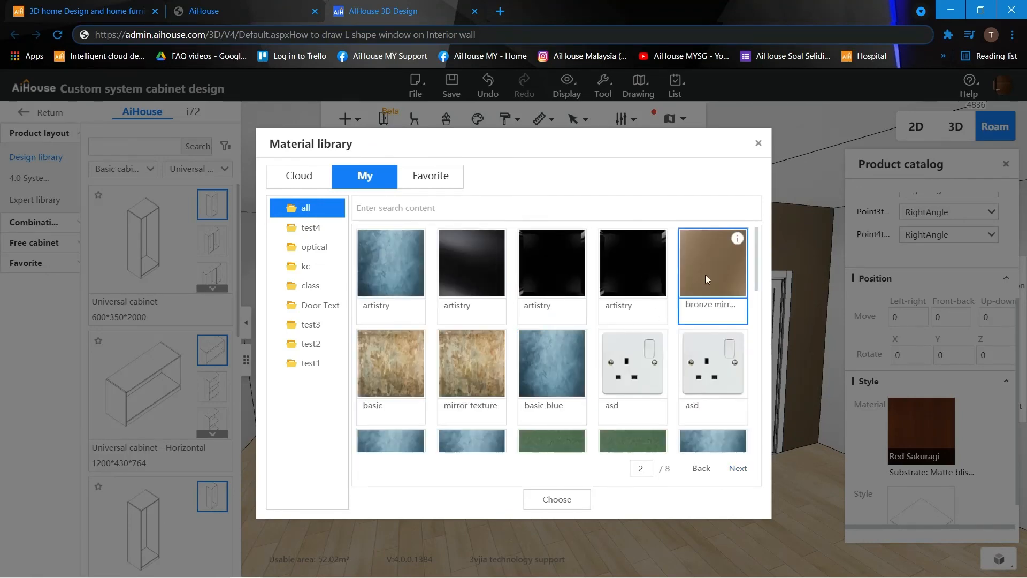
pyautogui.click(574, 505)
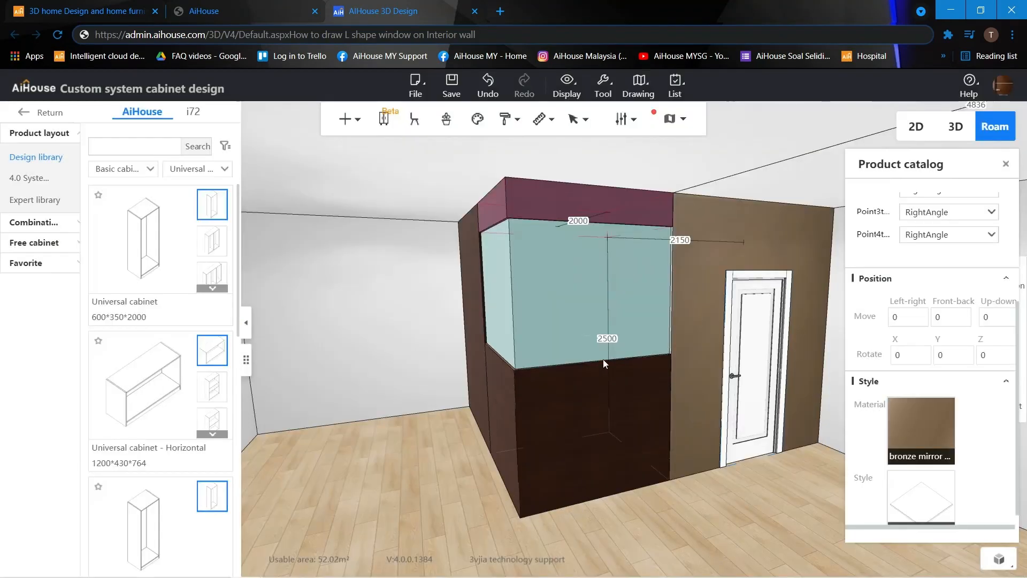
pyautogui.rightClick(592, 199)
pyautogui.click(573, 154)
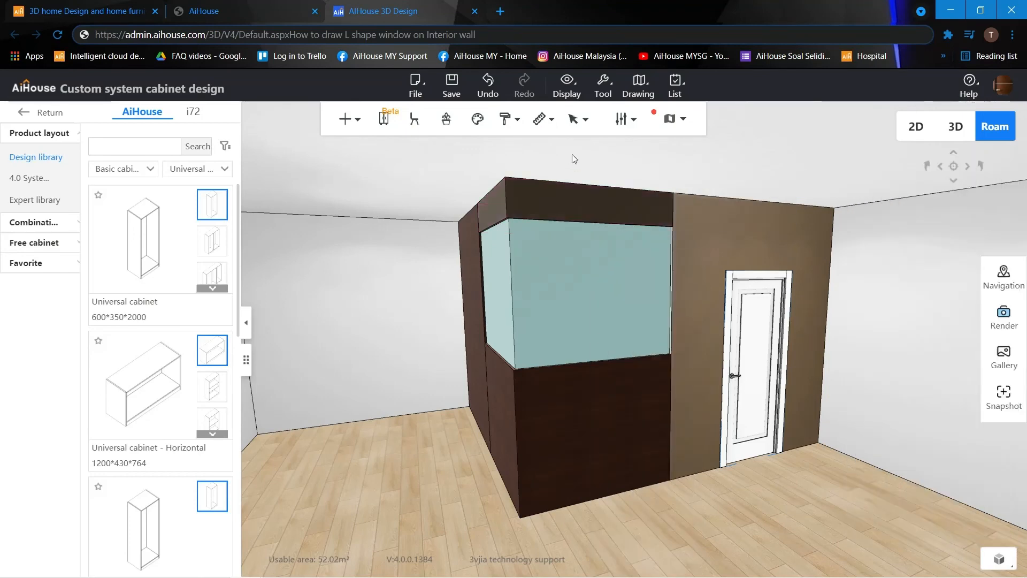
# Copy the upper board's bronze mirror material with the Format painter to the lower L-shaped board and the adjoining partition and column wall
pyautogui.rightClick(571, 213)
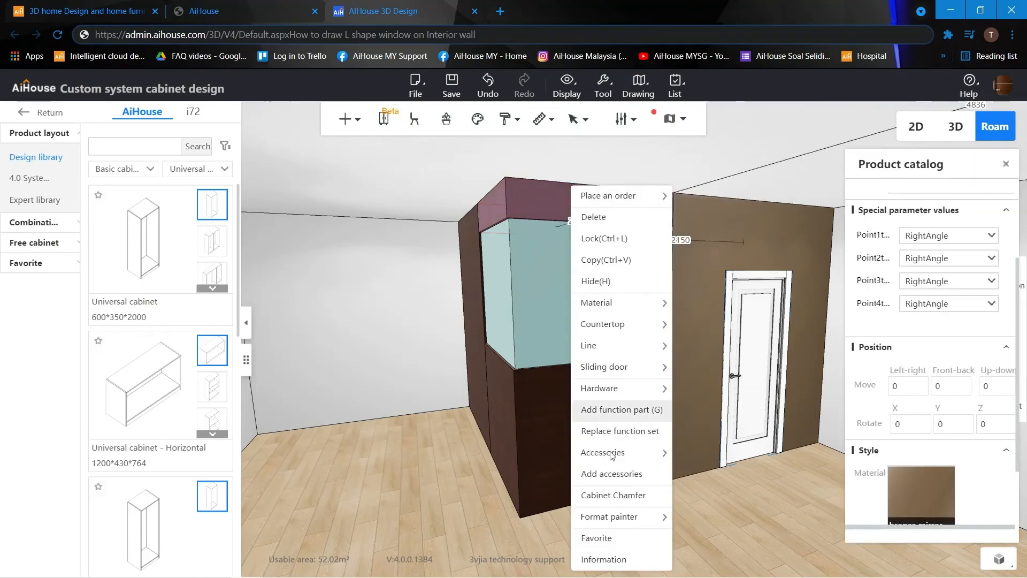
pyautogui.moveTo(620, 517)
pyautogui.click(712, 516)
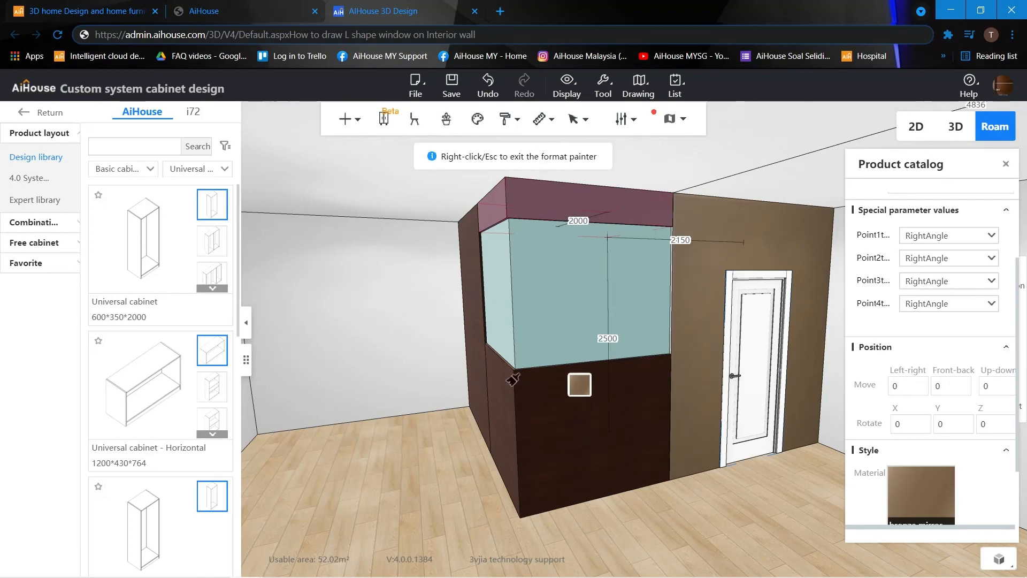
pyautogui.click(475, 331)
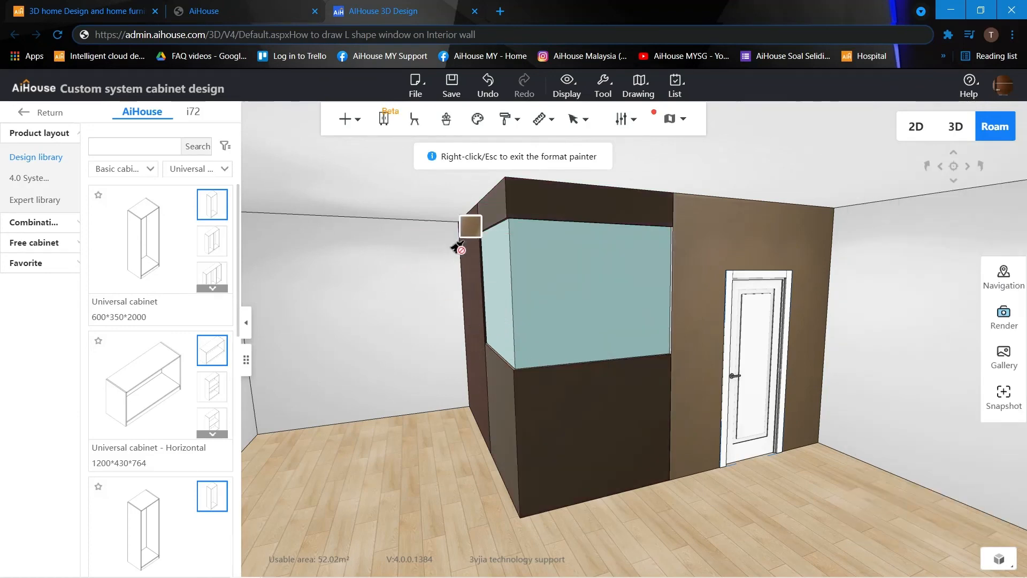
pyautogui.rightClick(418, 261)
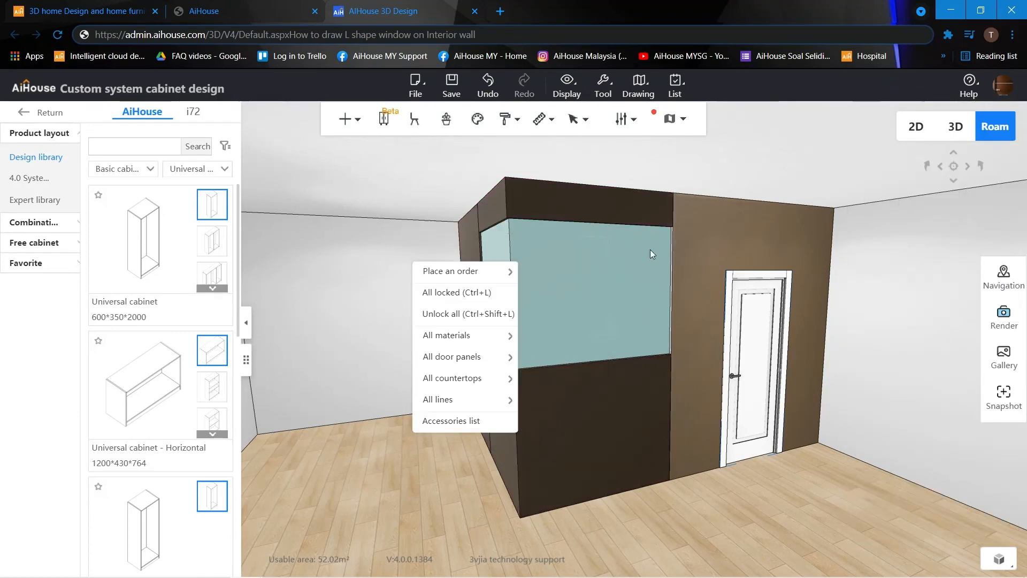
pyautogui.click(721, 174)
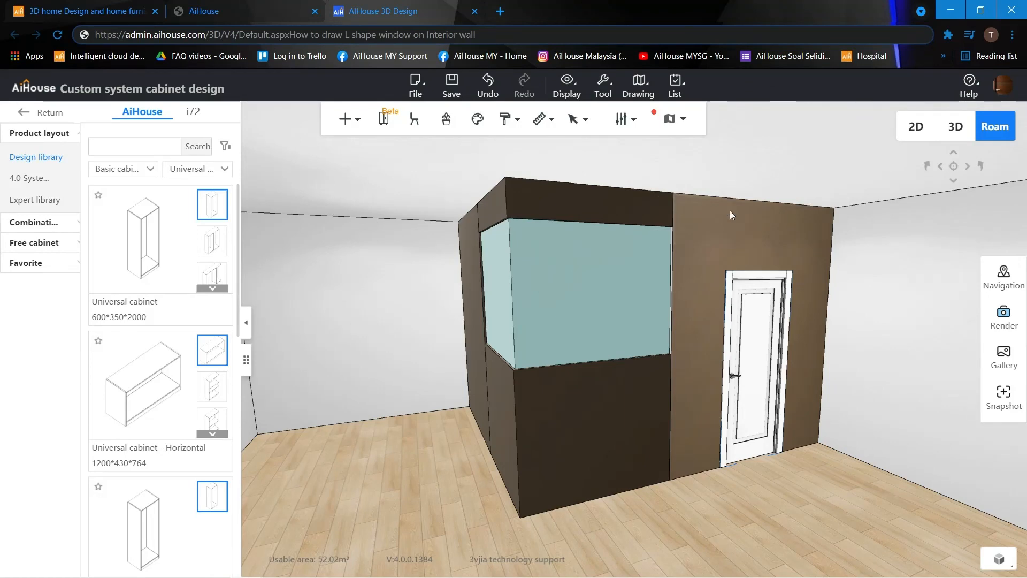
# Return from the system cabinet design to the main room design
pyautogui.moveTo(717, 175); pyautogui.dragTo(702, 158)
pyautogui.scroll(2, 756, 172)
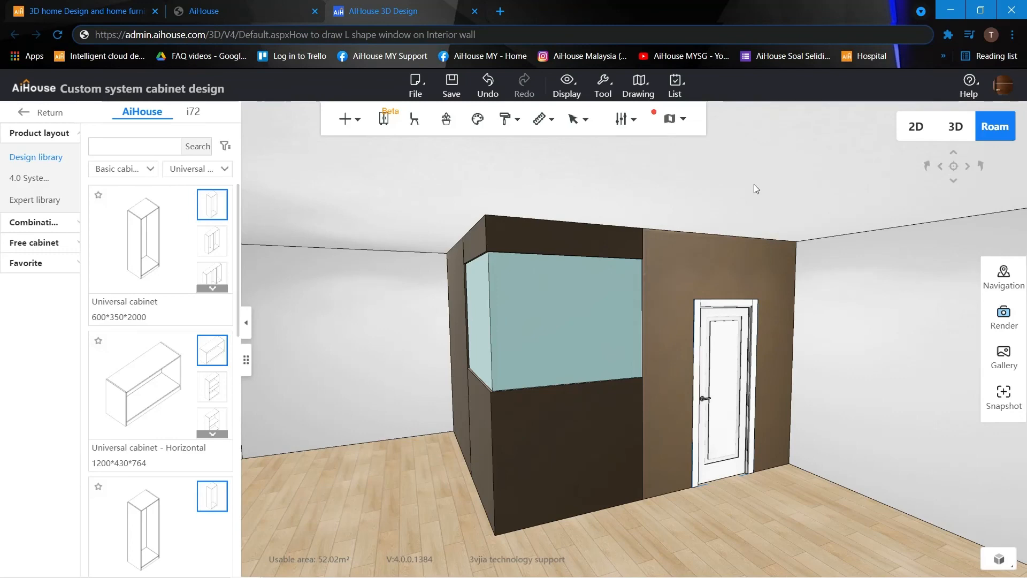
pyautogui.moveTo(753, 184); pyautogui.dragTo(69, 94)
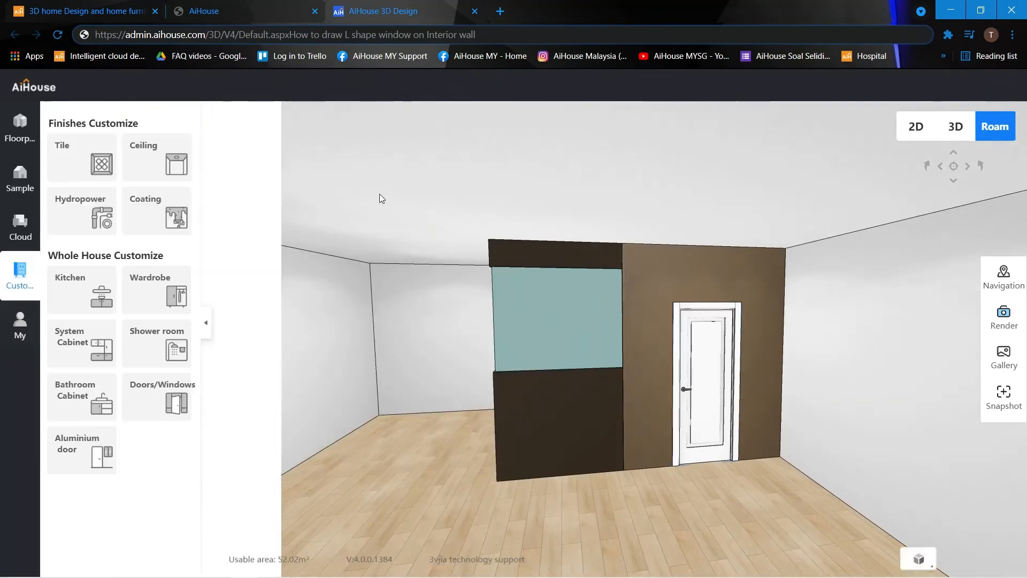